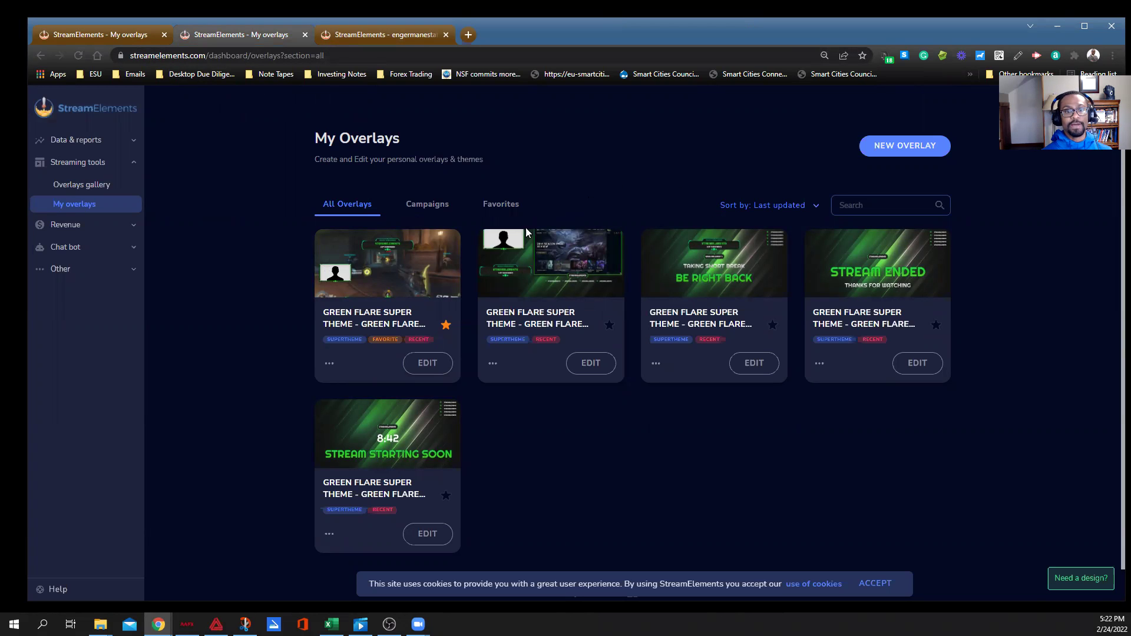
Browse the Overlays Gallery themes, from the featured and brand new ones through the most popular to the full list
click(87, 184)
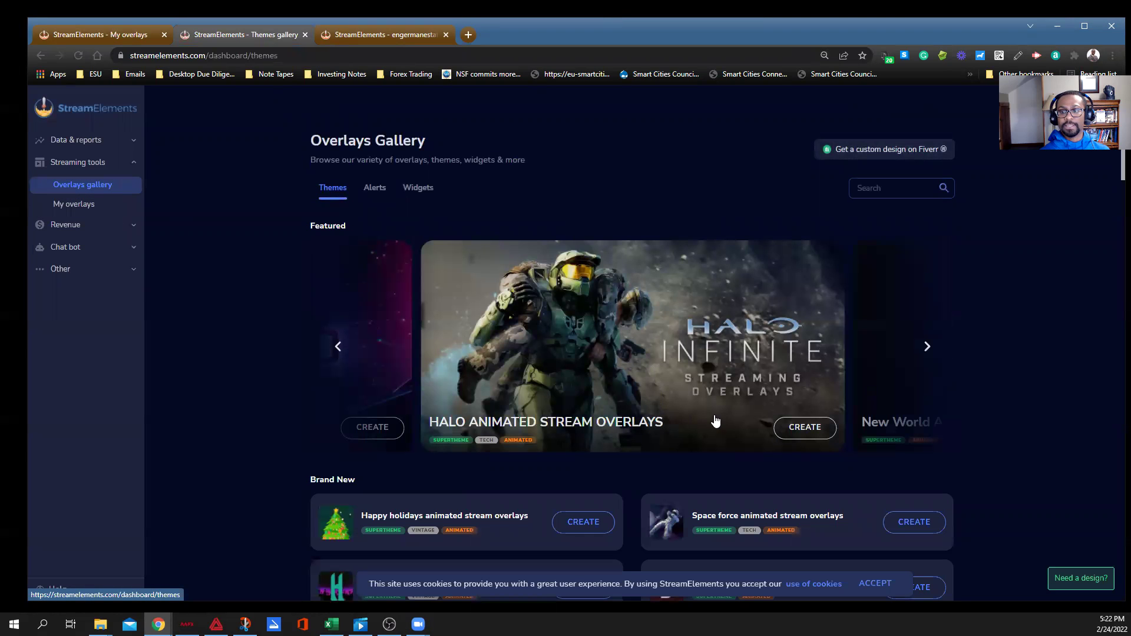
scroll(481, 430, down, 5)
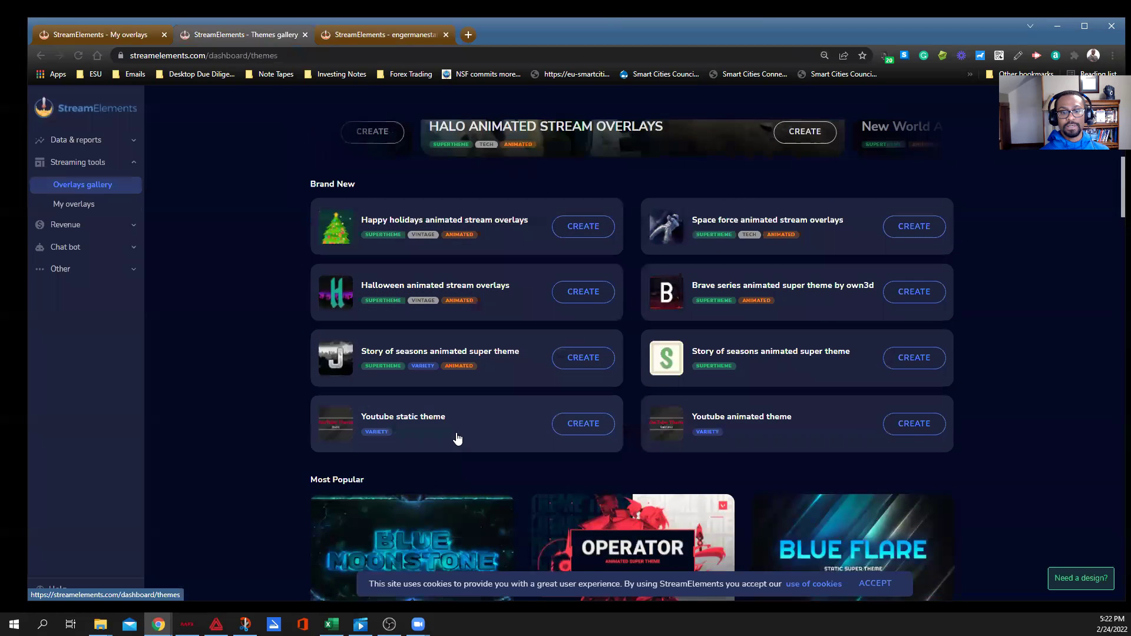
scroll(468, 413, down, 3)
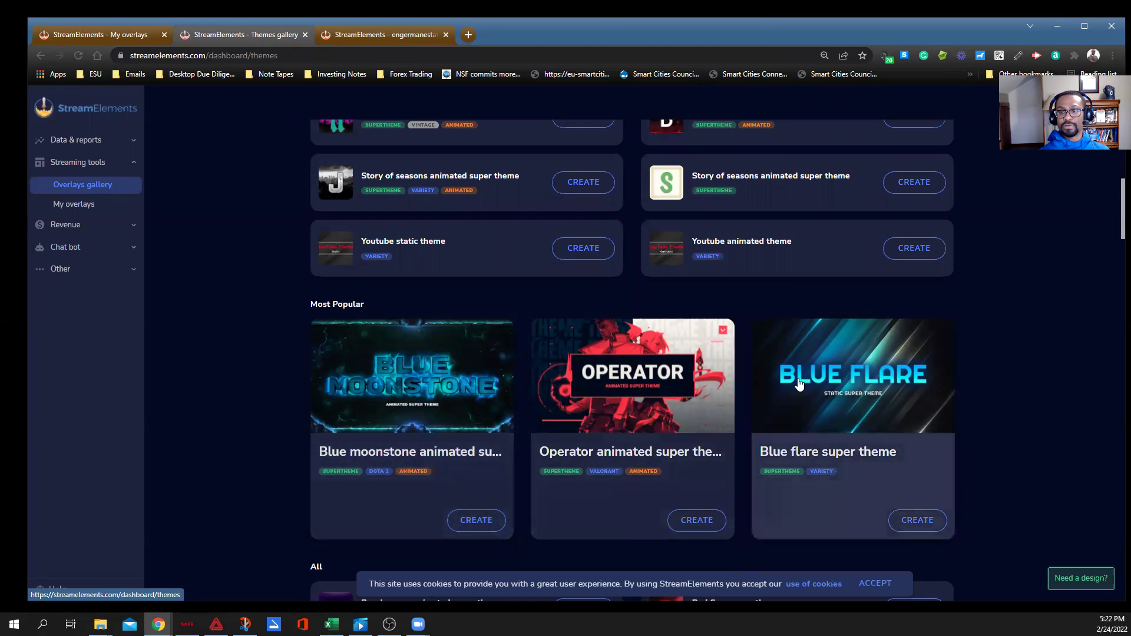
scroll(550, 458, down, 5)
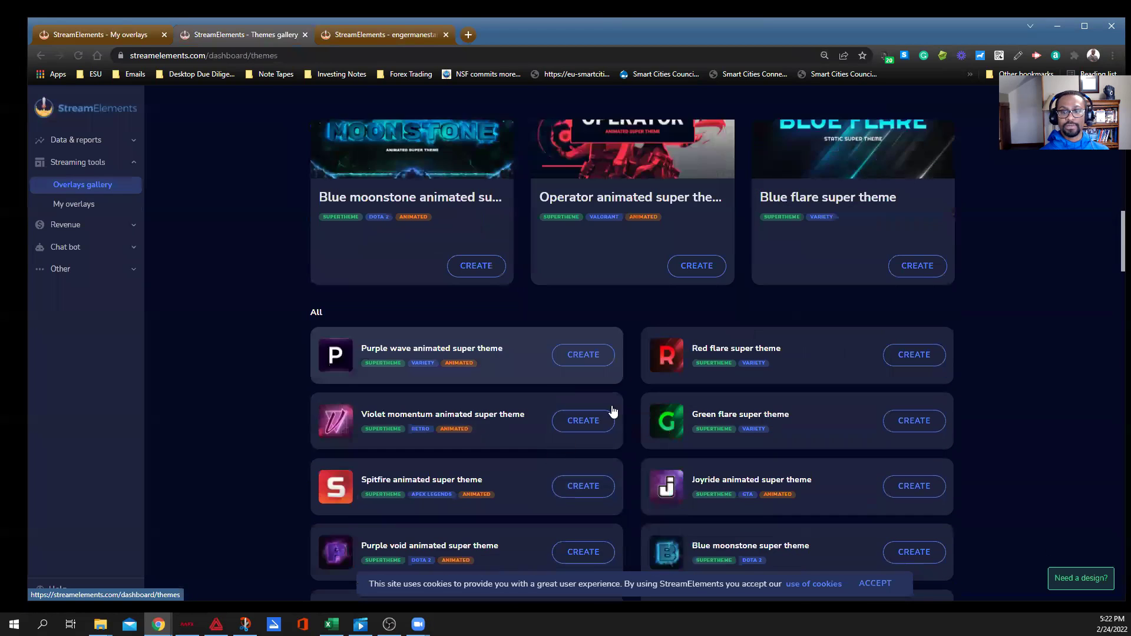
scroll(370, 454, down, 2)
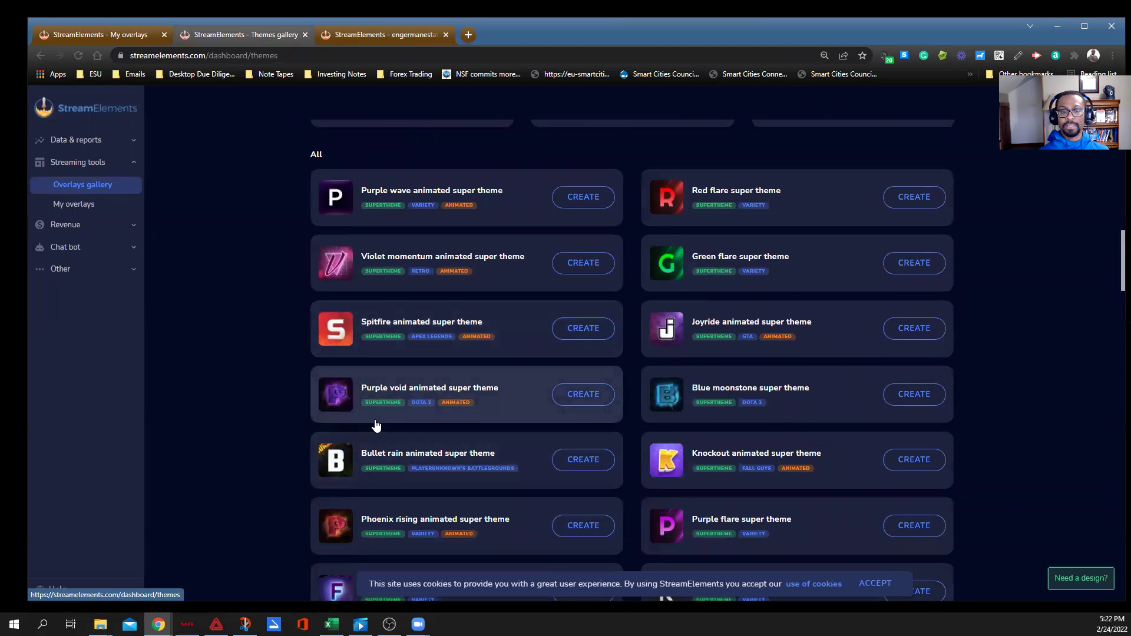
scroll(376, 425, down, 4)
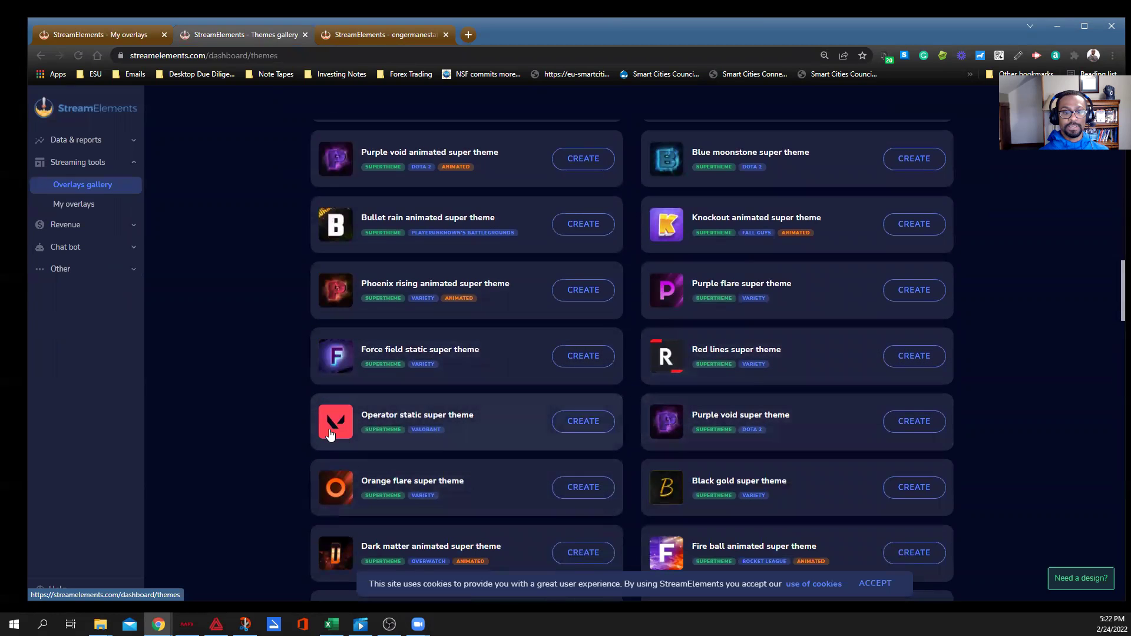
scroll(327, 420, up, 1)
scroll(412, 400, up, 7)
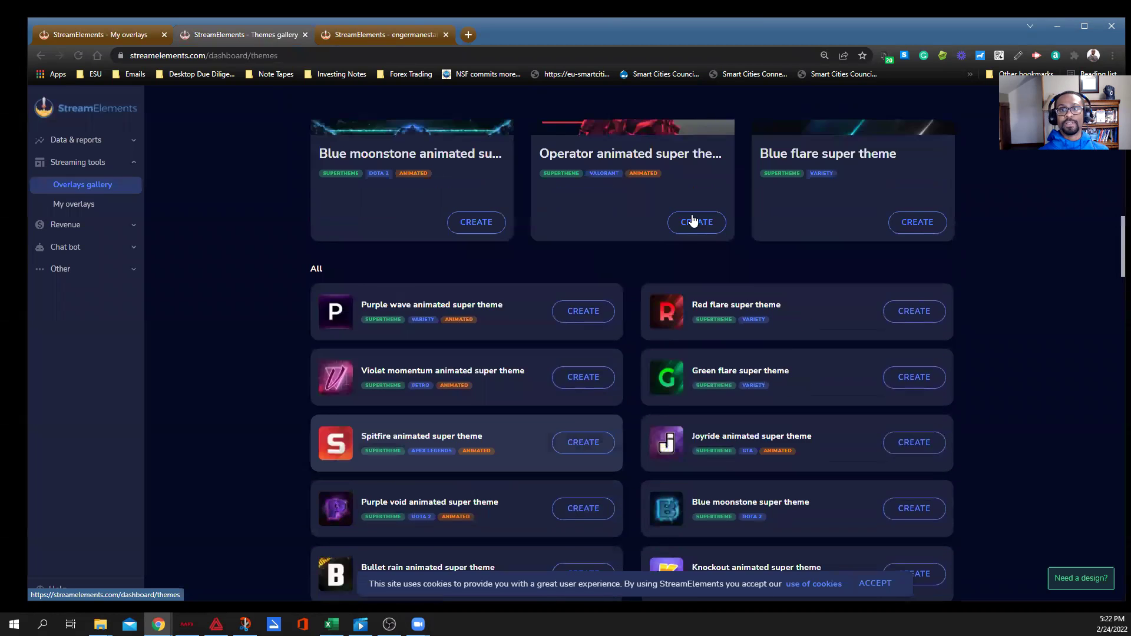
scroll(720, 224, up, 11)
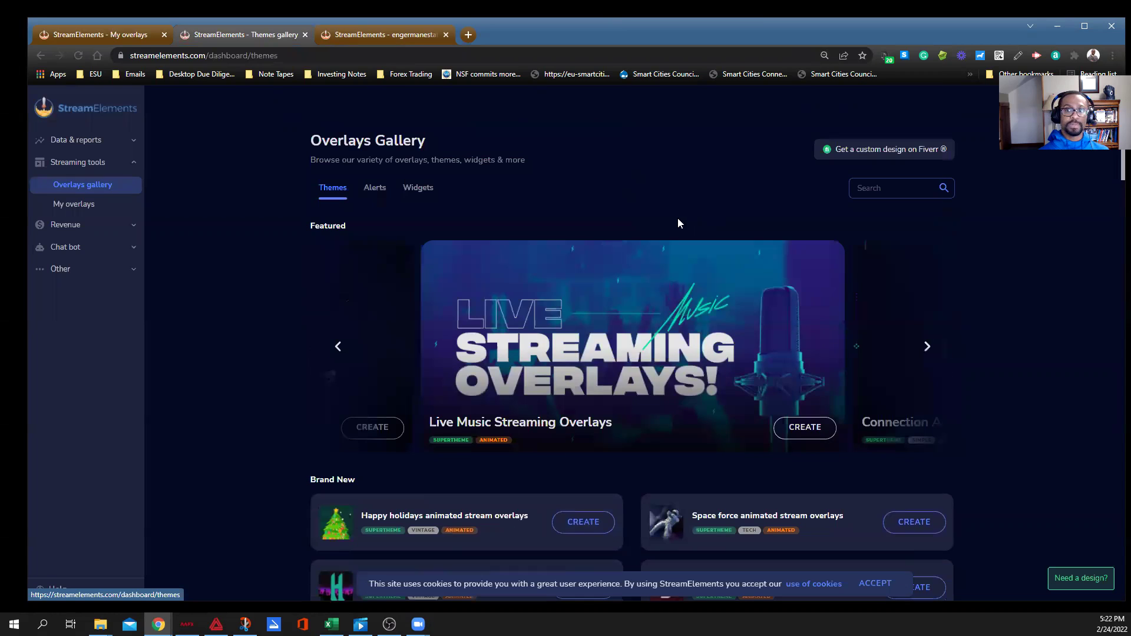
Close the duplicate My Overlays tab and select the alert box in the Green Flare overlay editor
click(65, 204)
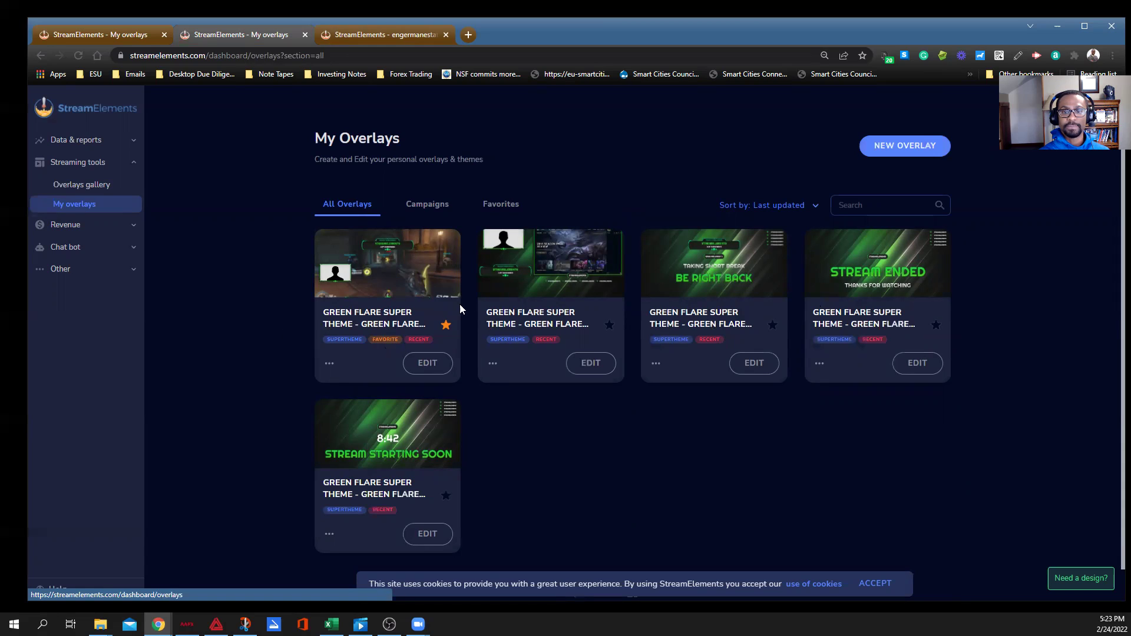
click(357, 36)
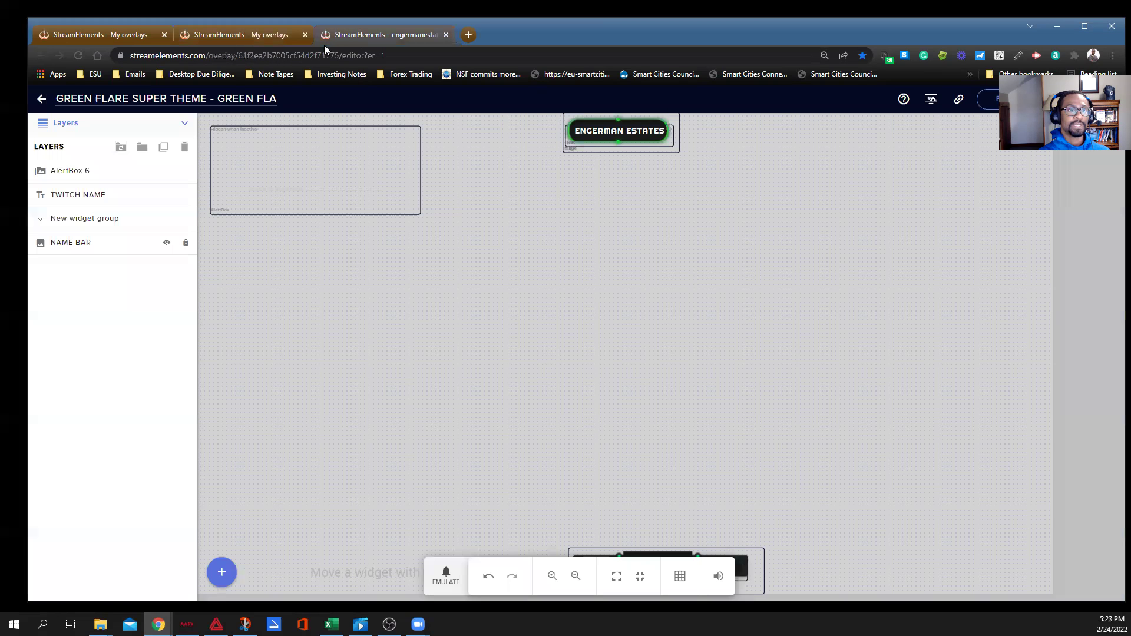
drag(232, 37, 205, 36)
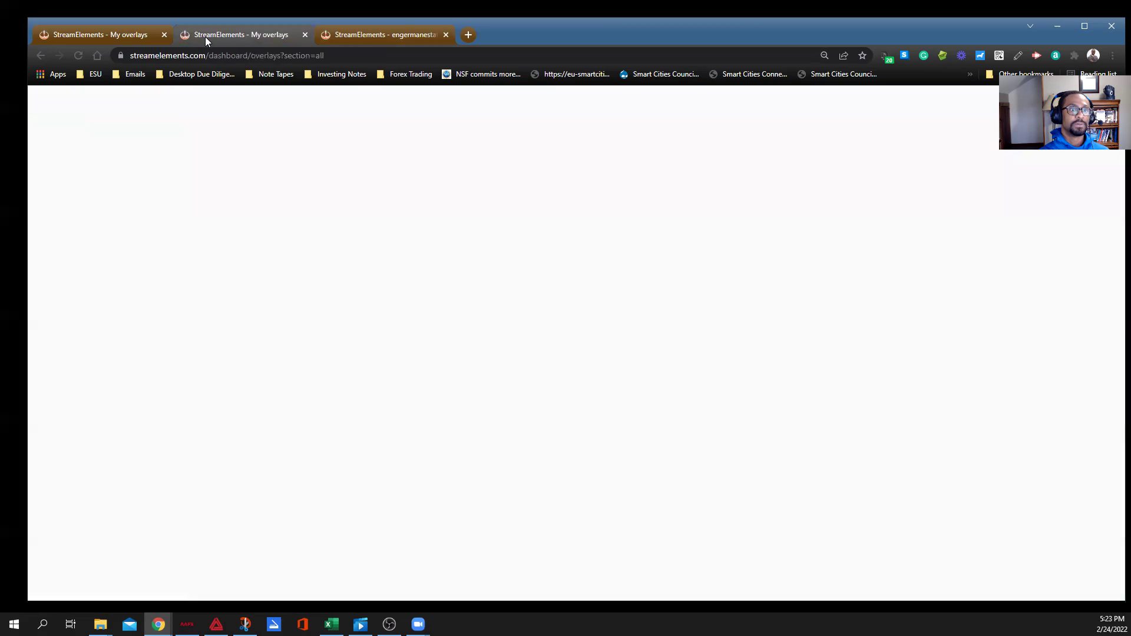
middle_click(296, 40)
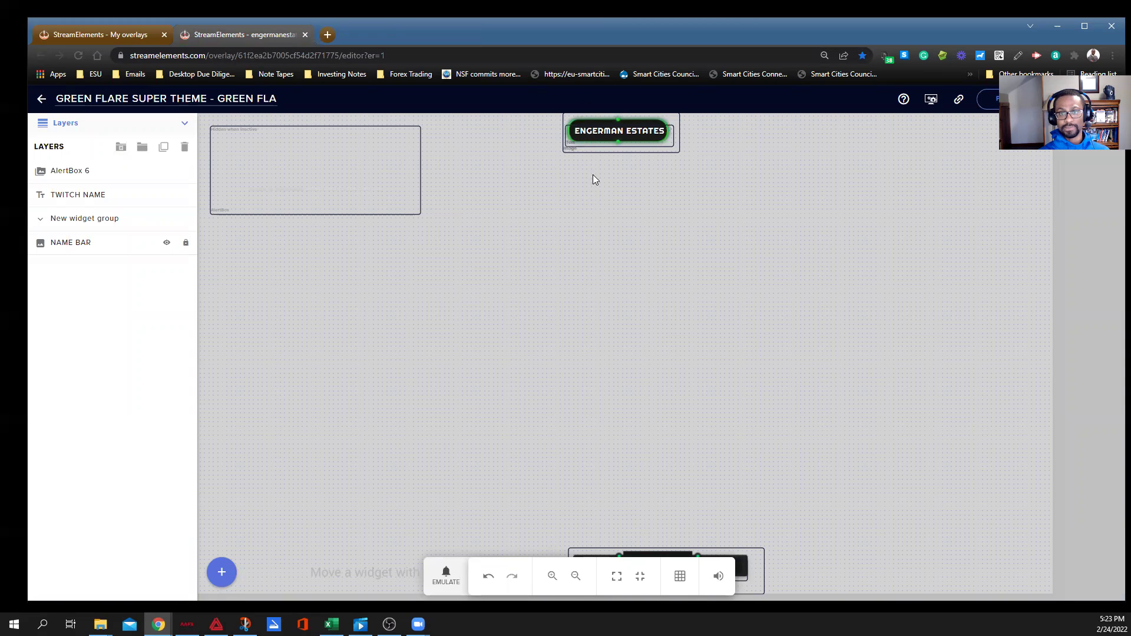
click(289, 165)
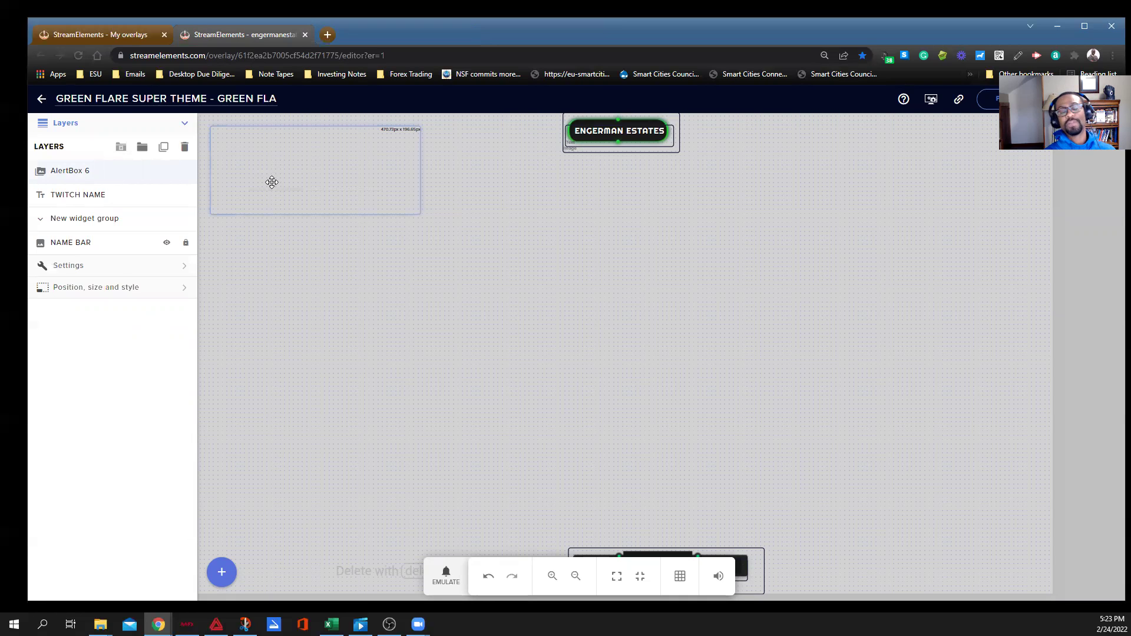
Look through the alert, engagement, label and static/custom widget categories and add an image widget to the overlay
click(223, 577)
mouse_move(250, 532)
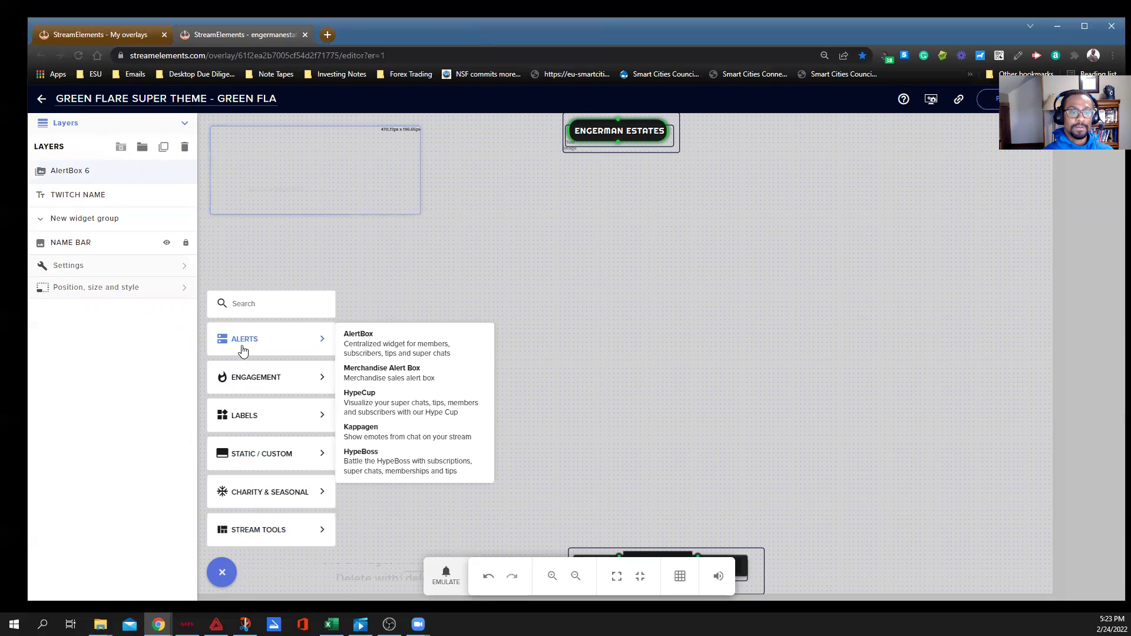
mouse_move(239, 339)
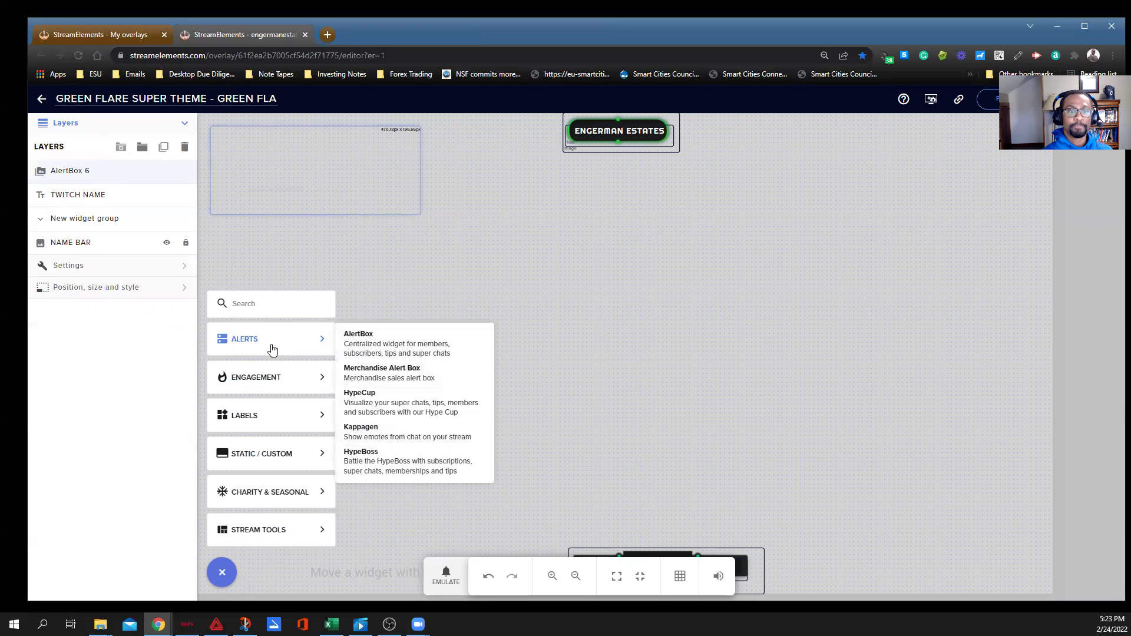
mouse_move(255, 392)
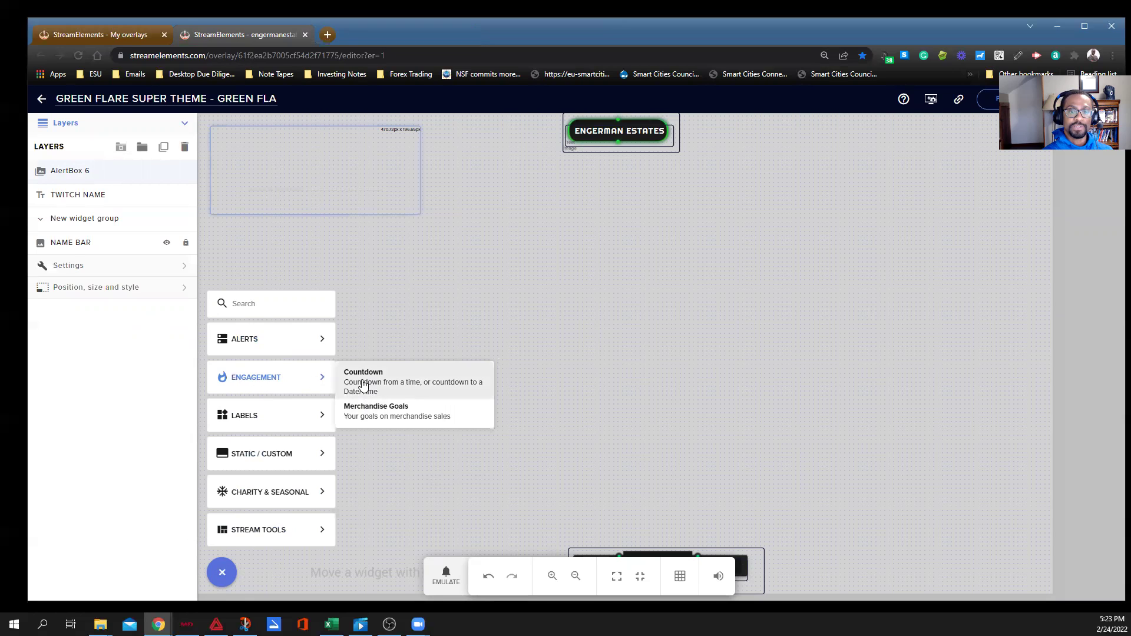
mouse_move(238, 419)
mouse_move(268, 455)
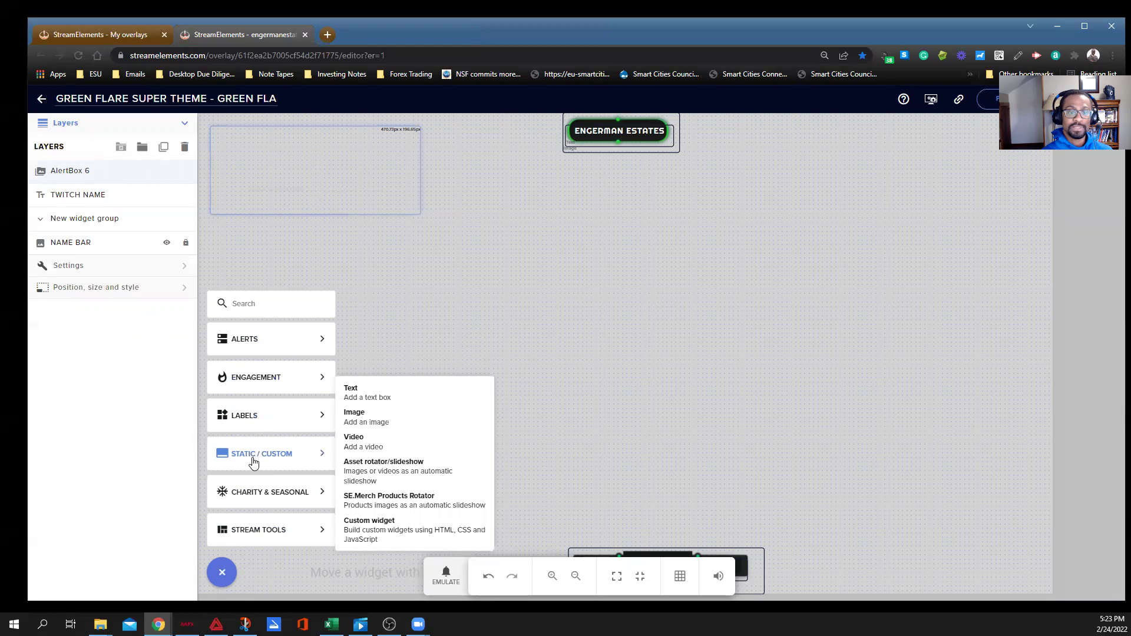
click(372, 419)
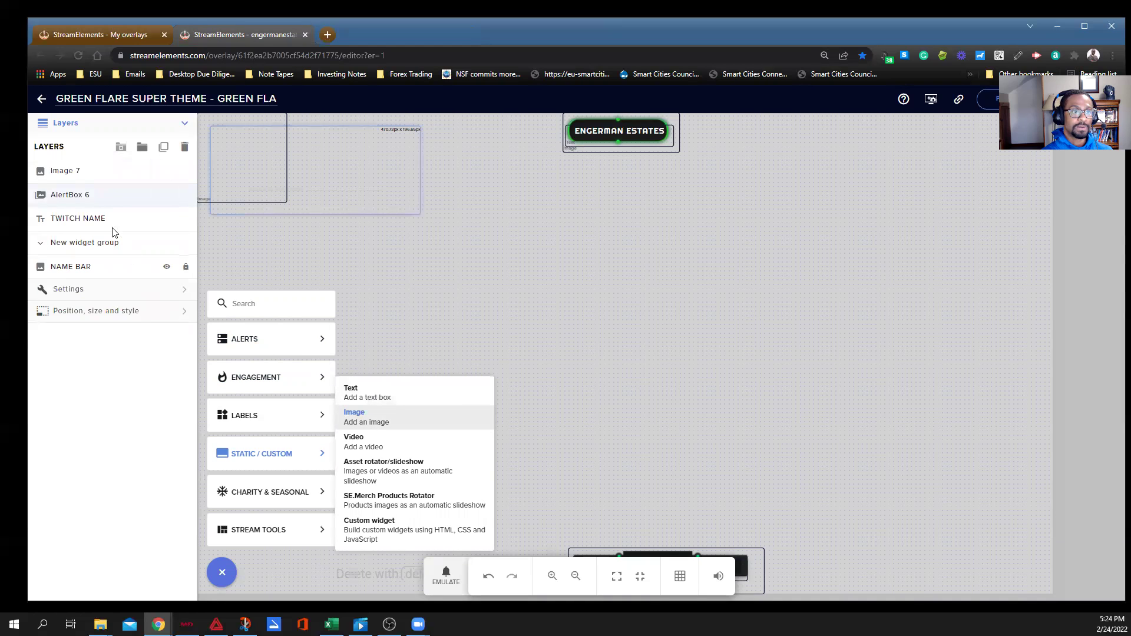
Select the new image widget and move it to the lower right area of the overlay canvas
click(72, 171)
double_click(67, 171)
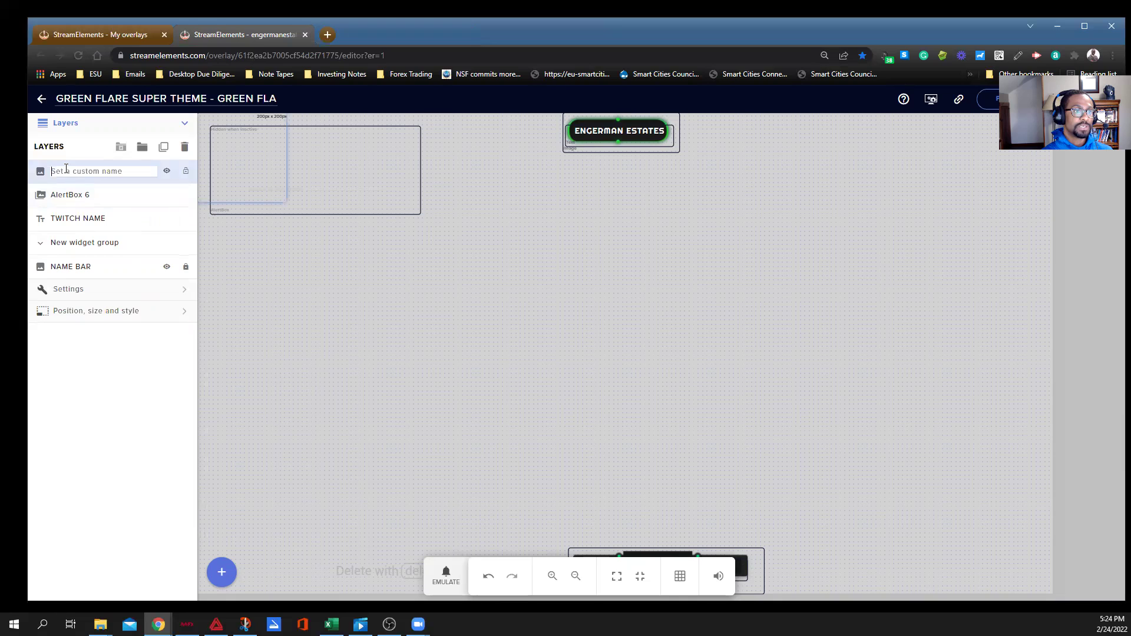
key(Escape)
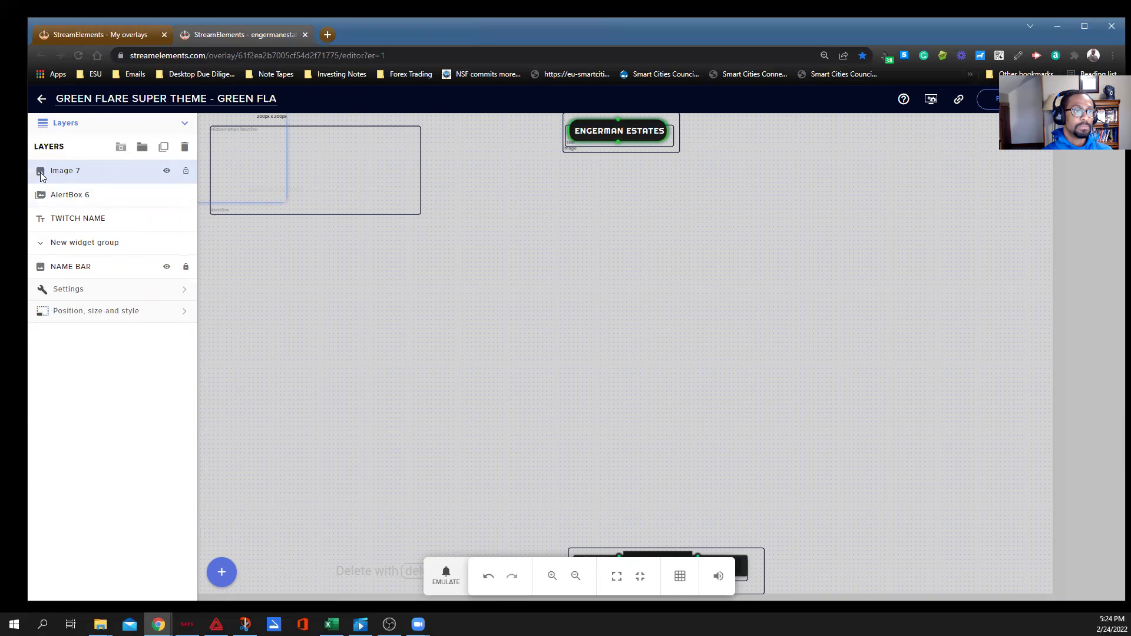
click(240, 200)
click(212, 200)
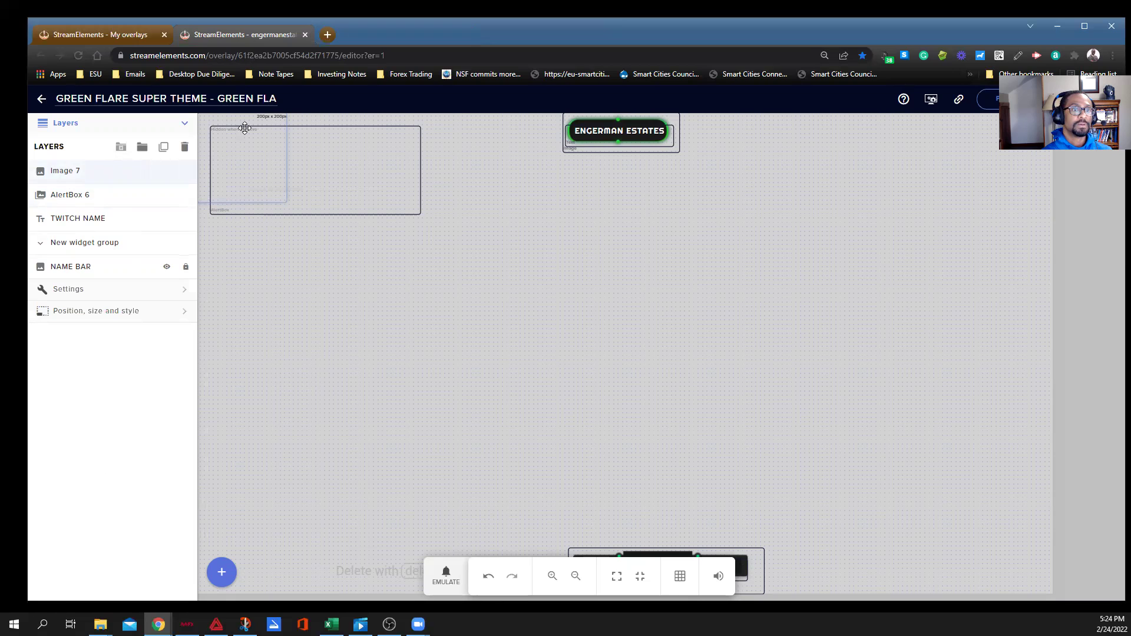
drag(285, 119, 898, 428)
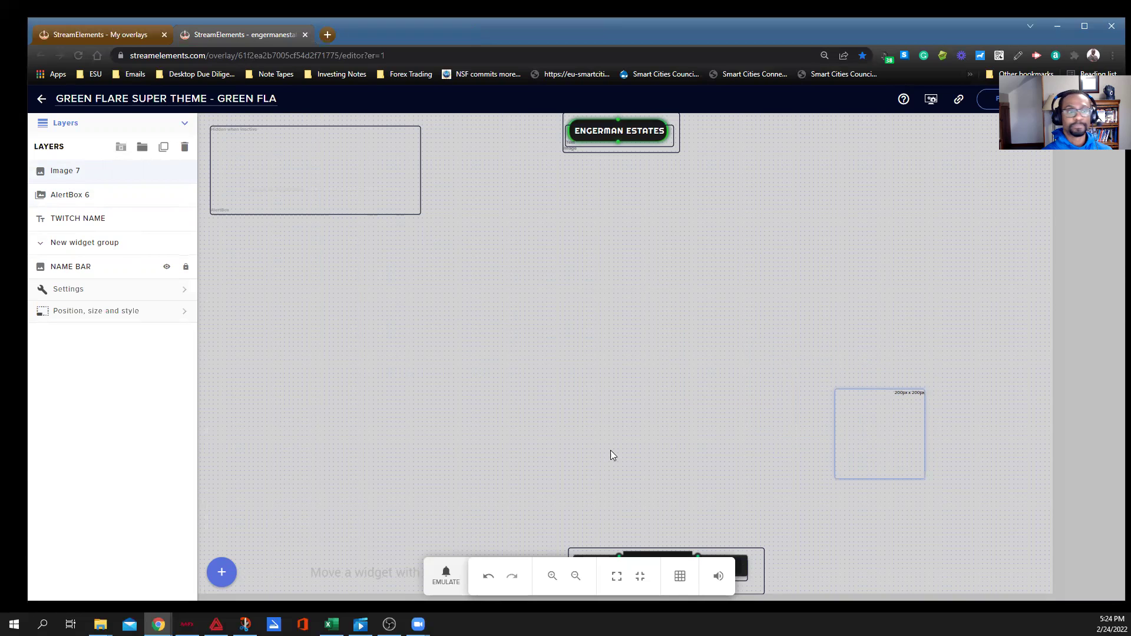
Fill the image widget with the uploaded city street picture and reduce the frame's height to fit it
click(69, 290)
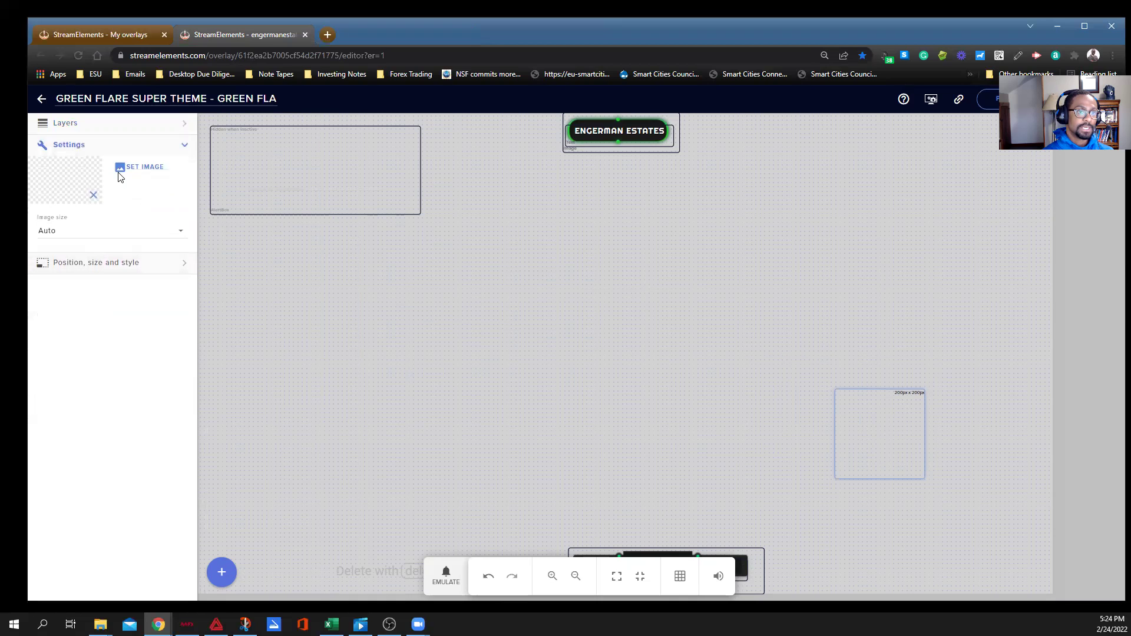
click(122, 167)
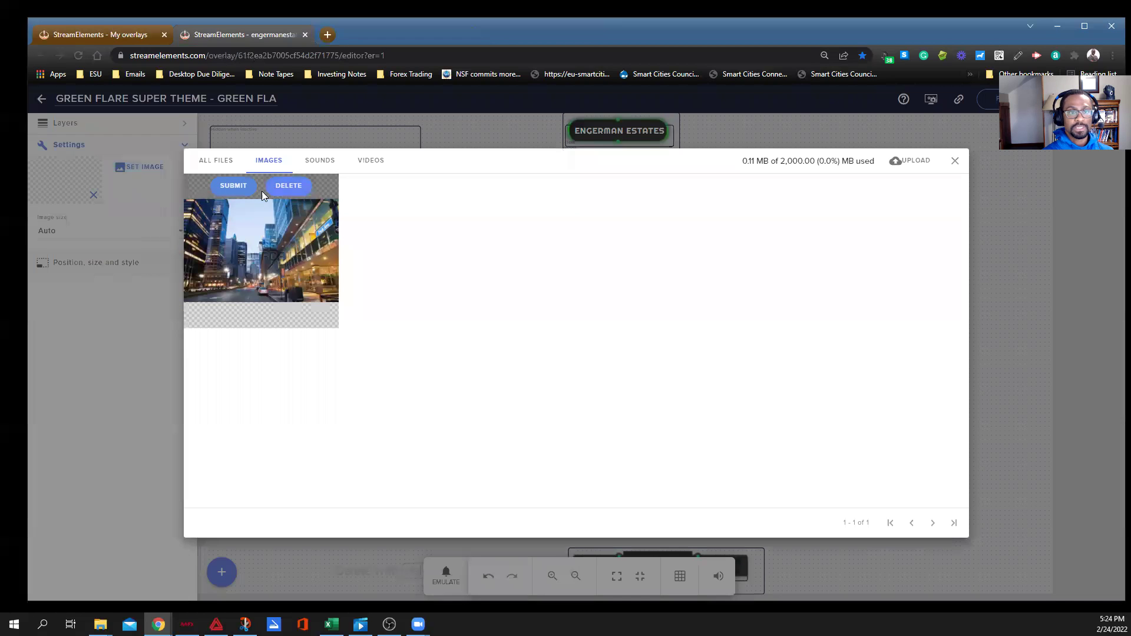
click(215, 160)
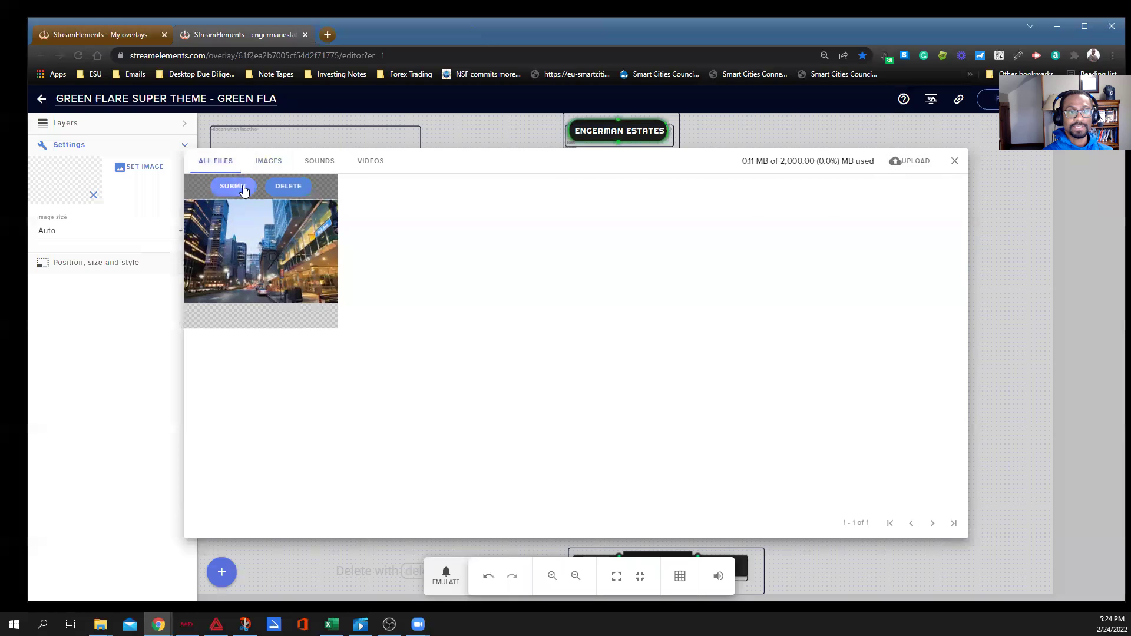
click(233, 186)
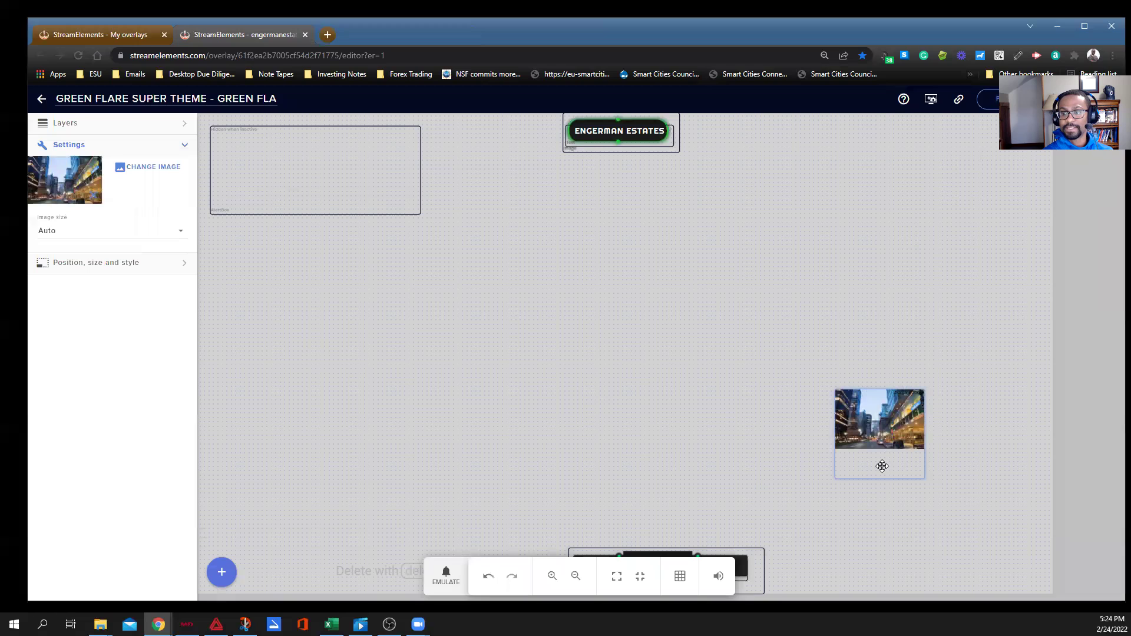
drag(876, 479, 869, 449)
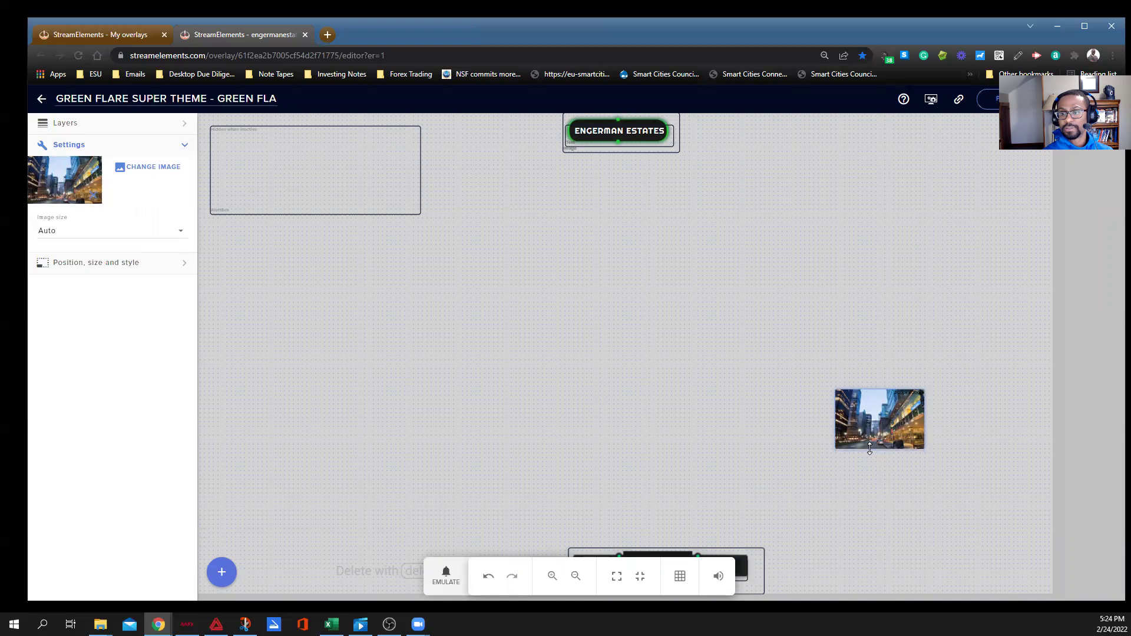
Check the image size options, keeping Auto, and delete the city street image widget from the overlay
click(184, 234)
click(60, 232)
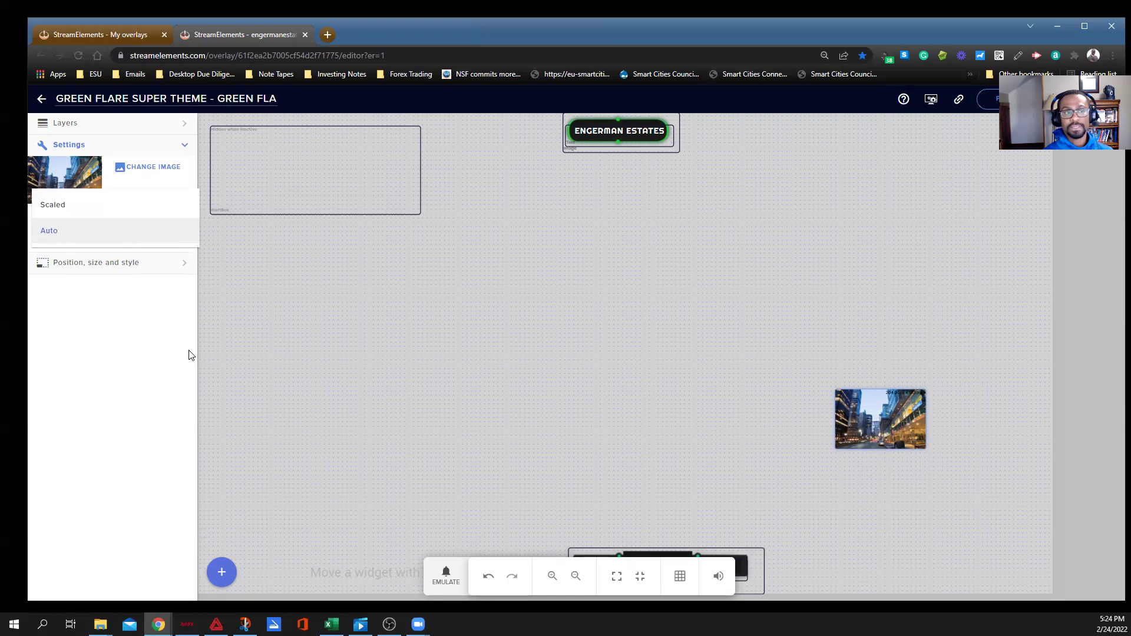
click(149, 338)
drag(902, 404, 900, 405)
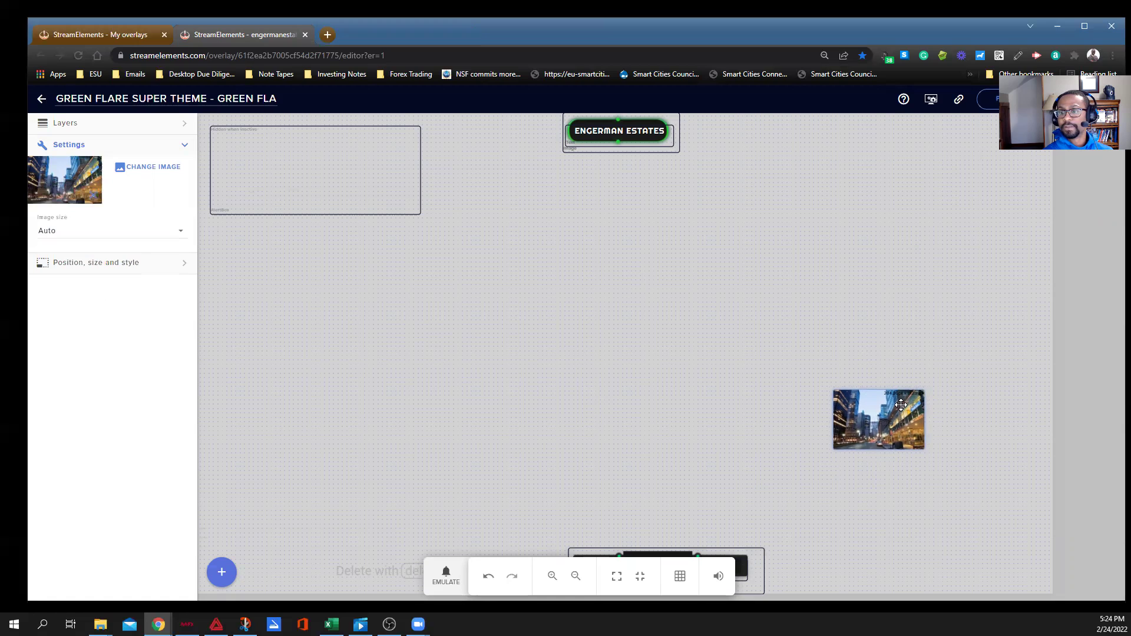
key(Delete)
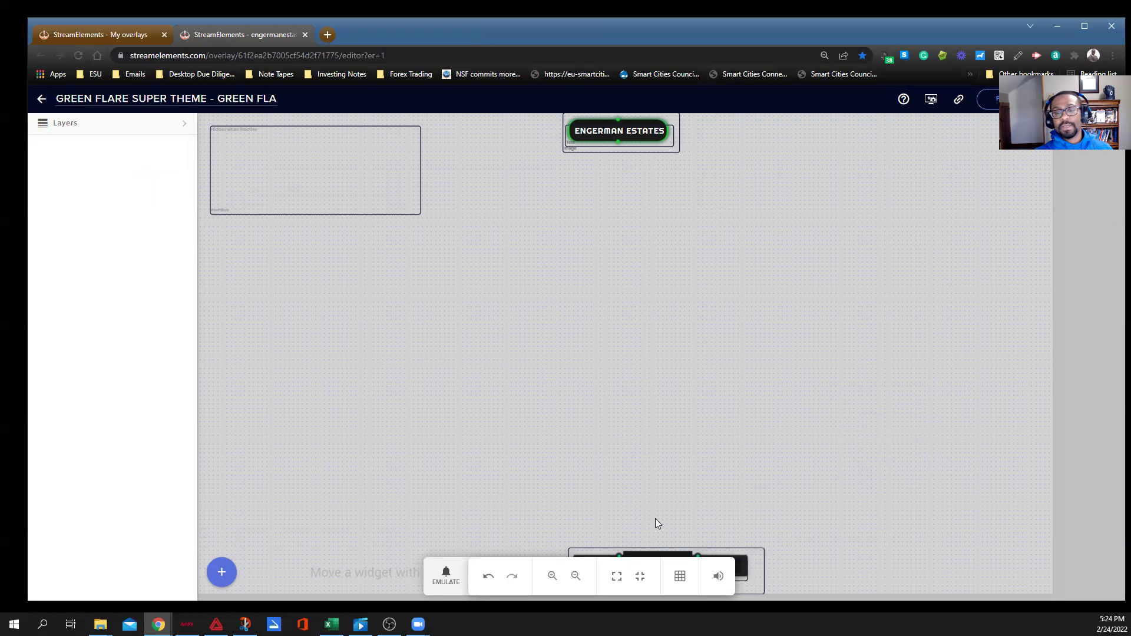
Zoom the editor out until the whole overlay canvas fits in view
click(552, 577)
click(574, 578)
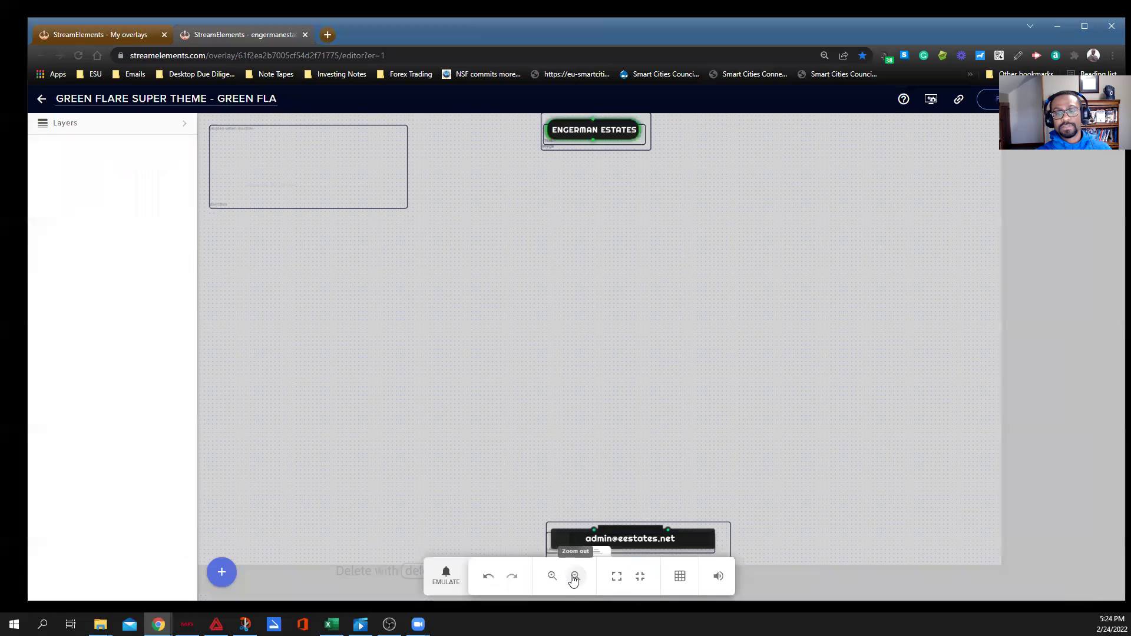
click(575, 577)
click(565, 574)
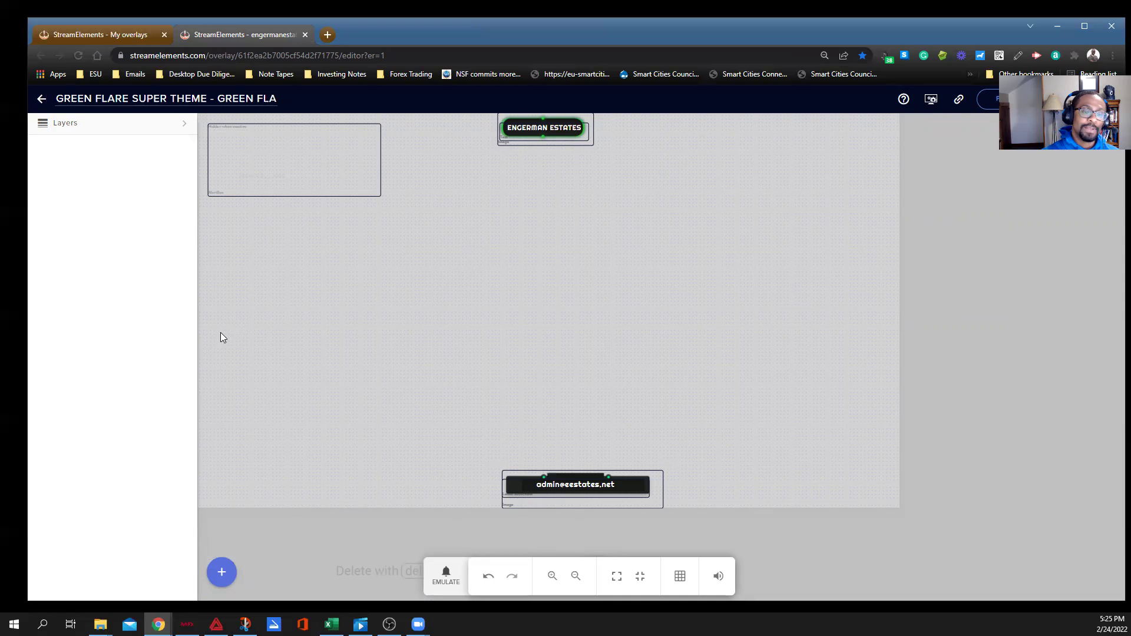
Switch to OBS and move the StreamElements browser window beside it, narrowing the browser so that it no longer overlaps OBS
click(389, 624)
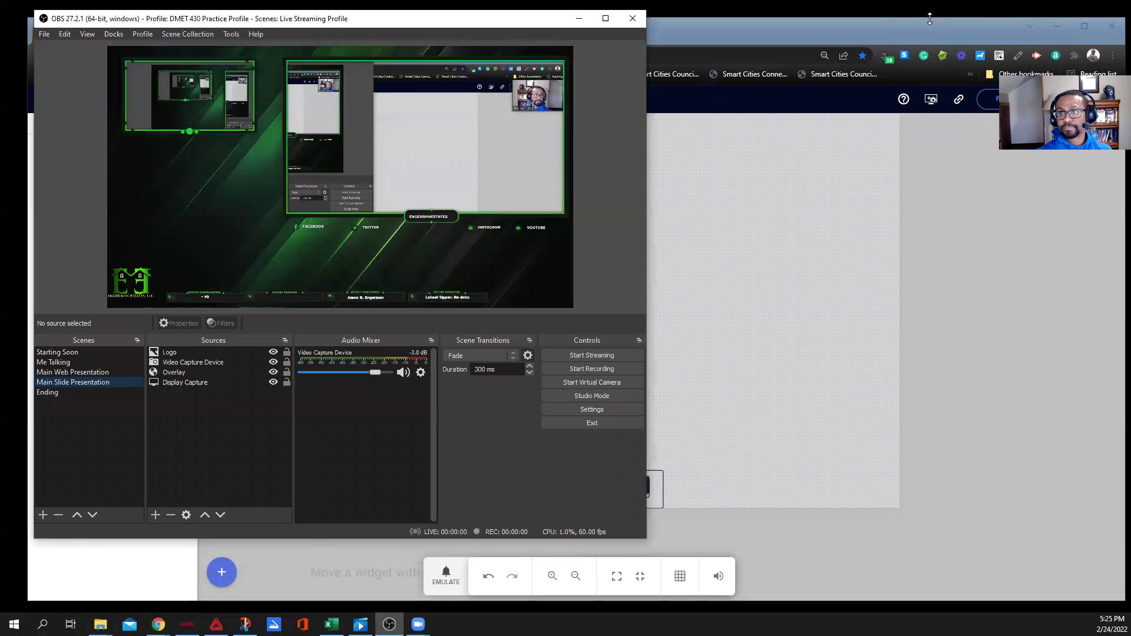
drag(942, 45, 956, 82)
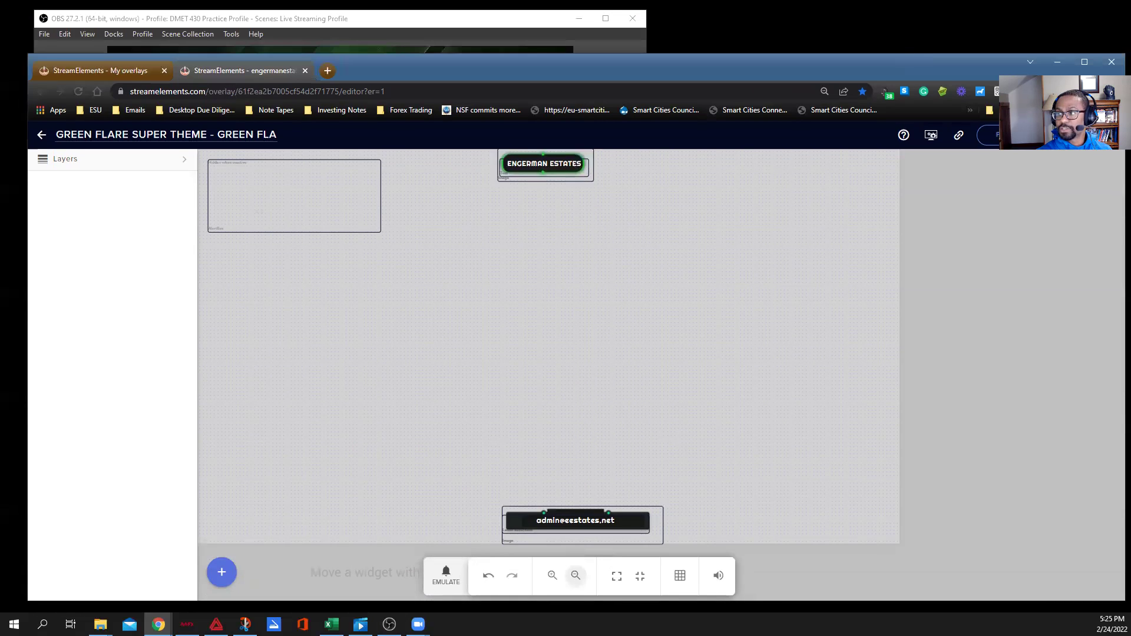
drag(1118, 231, 718, 231)
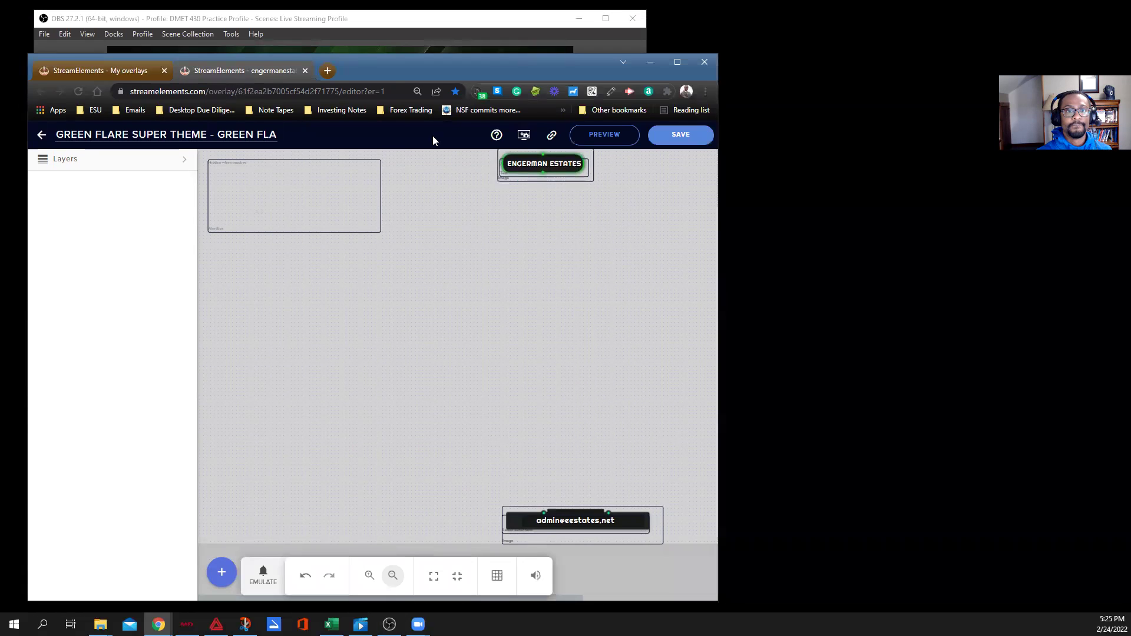
drag(389, 73, 821, 54)
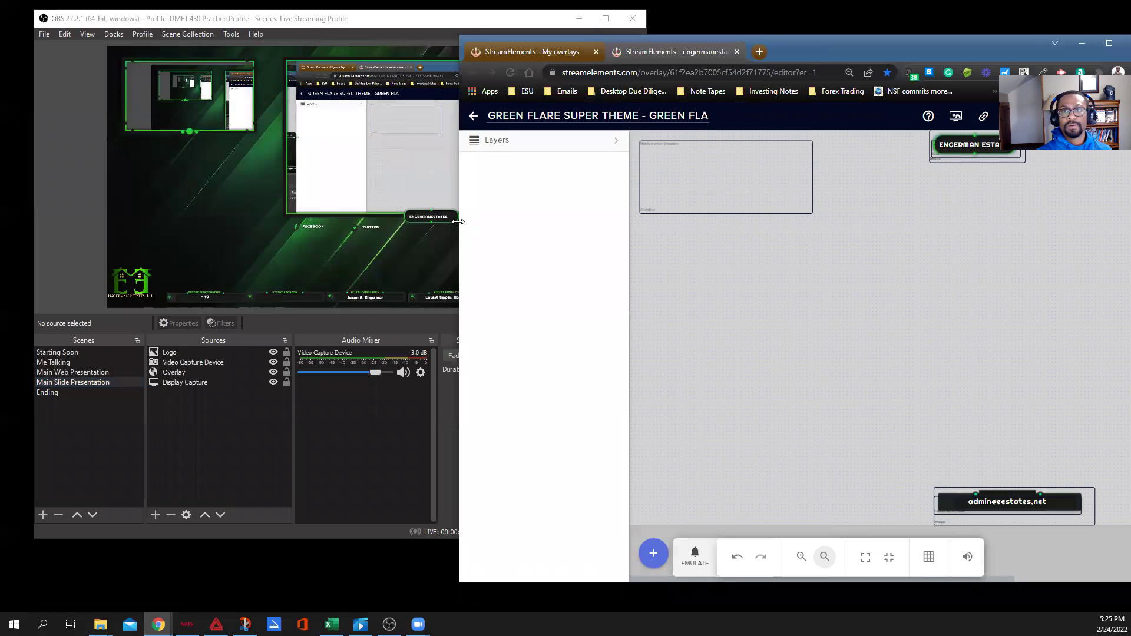
drag(459, 222, 652, 221)
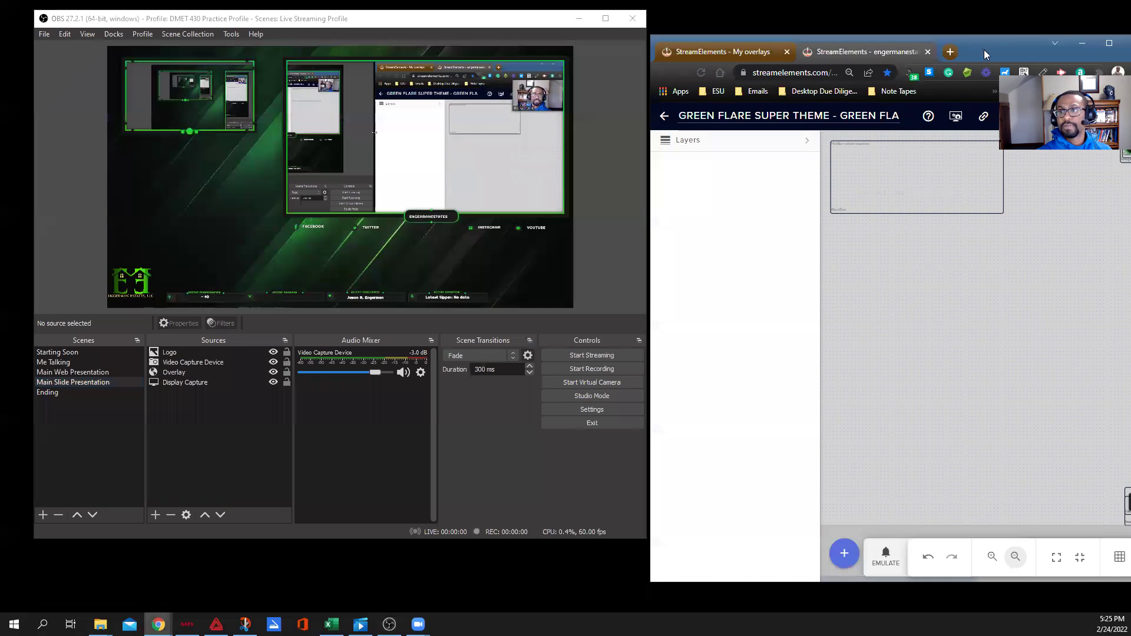
Minimize the StreamElements browser window and widen the OBS window to the far edge of the screen
click(1089, 44)
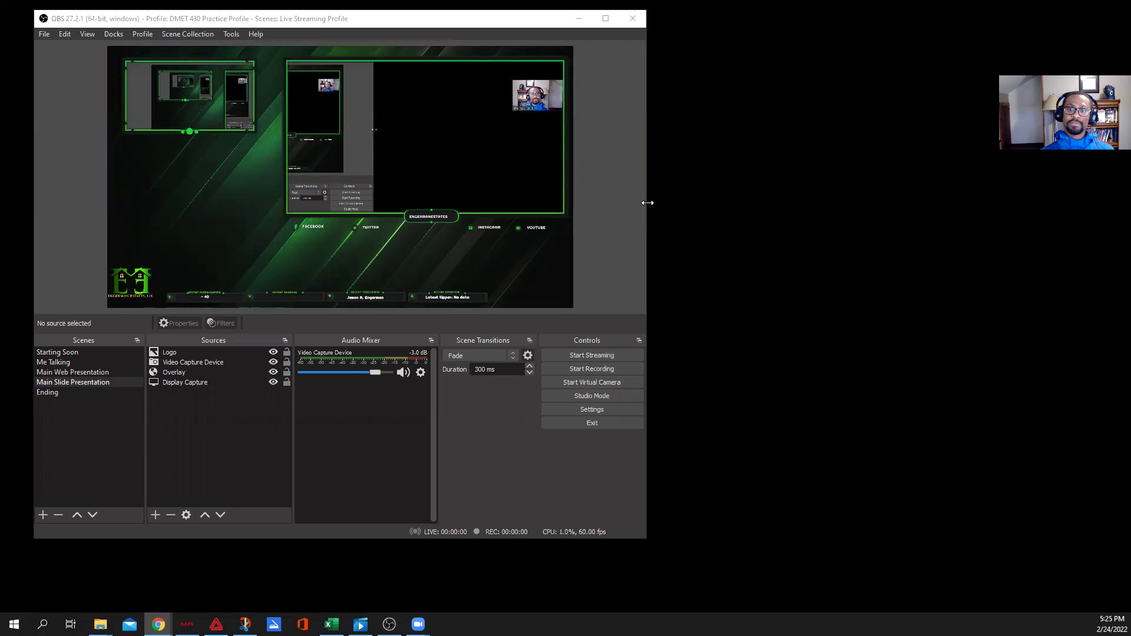
drag(648, 202, 1100, 223)
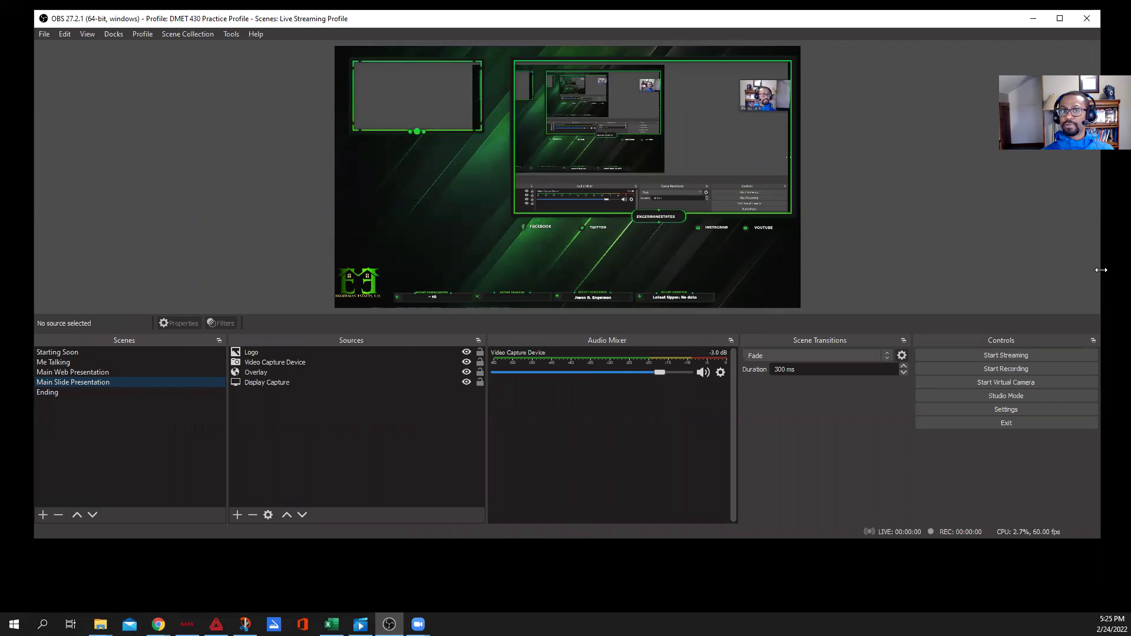
drag(1101, 270, 1127, 270)
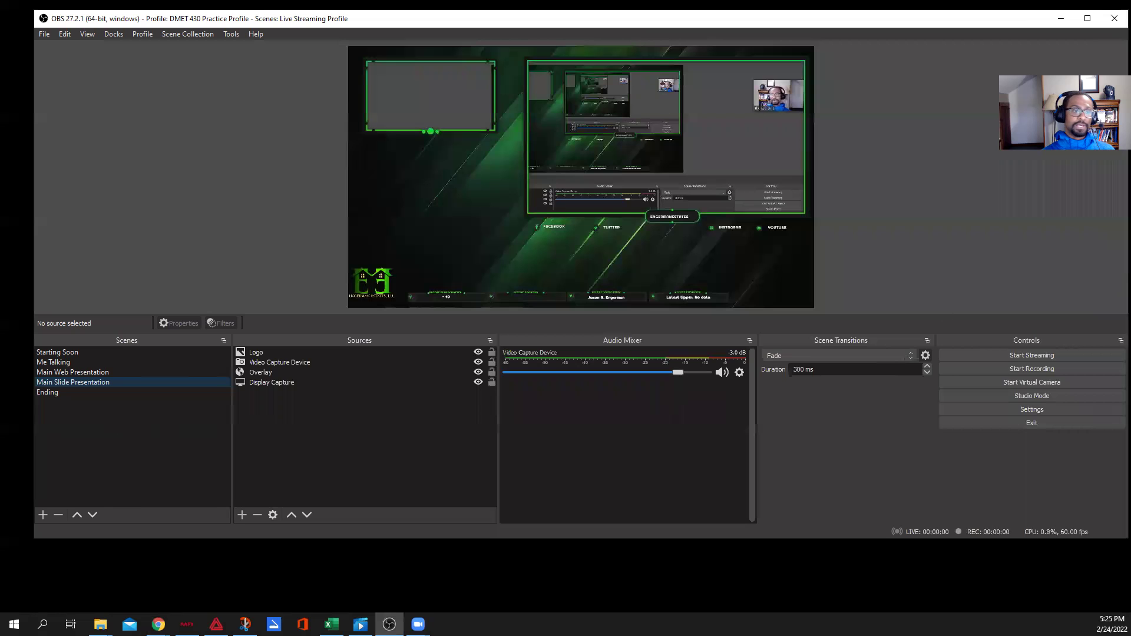
Go through the Starting Soon, Me Talking, Main Web Presentation, Main Slide Presentation and Ending scenes and examine the sources in each
click(61, 353)
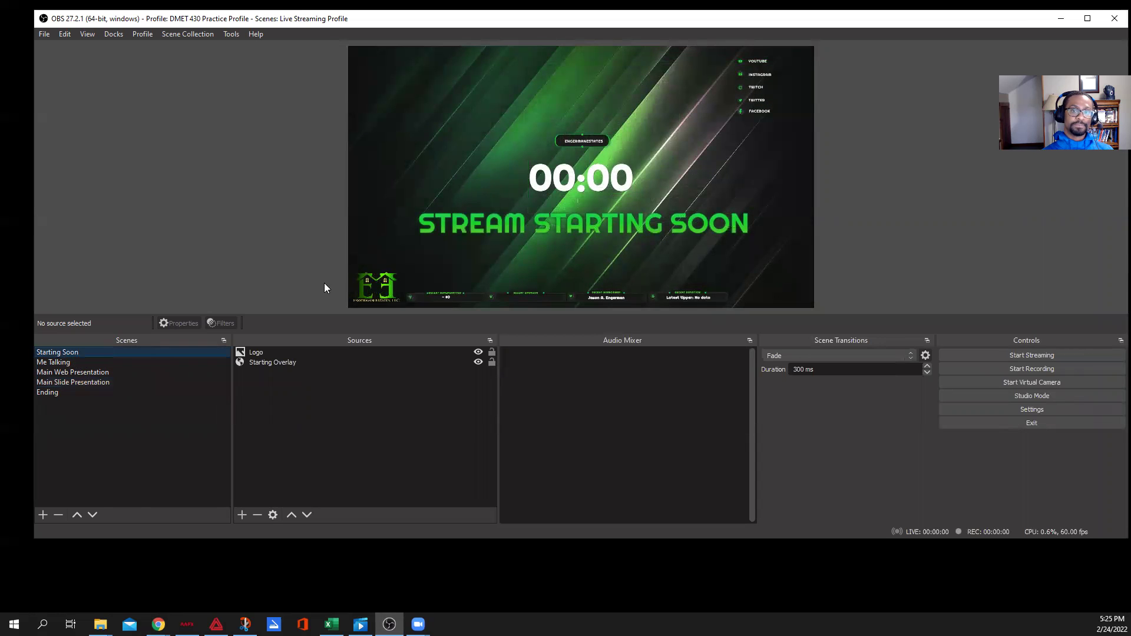
click(55, 360)
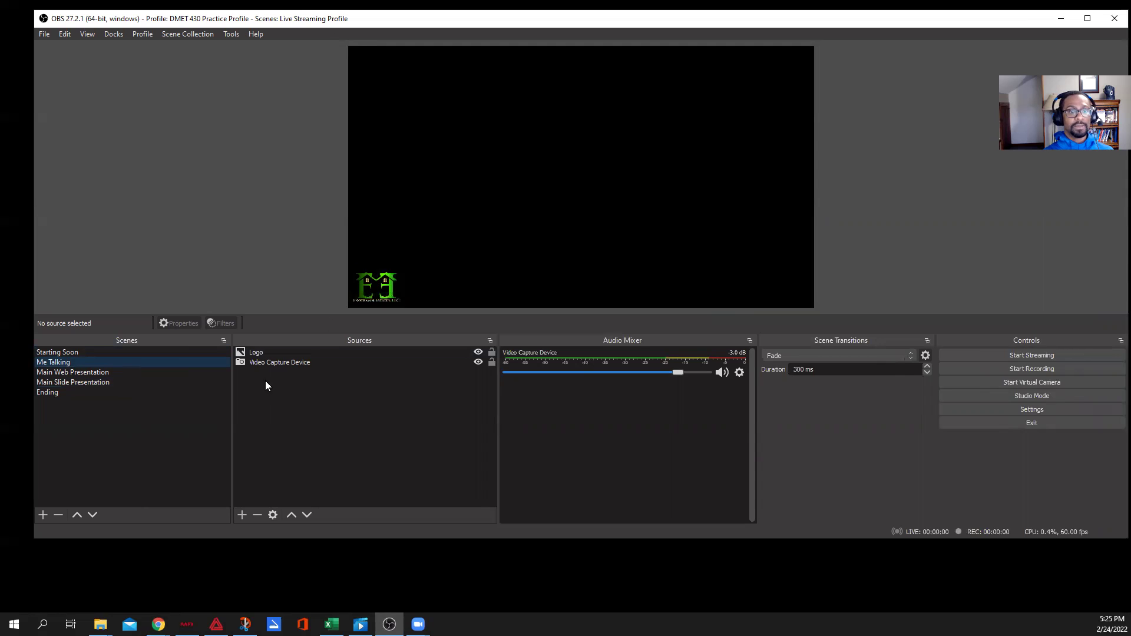
click(250, 363)
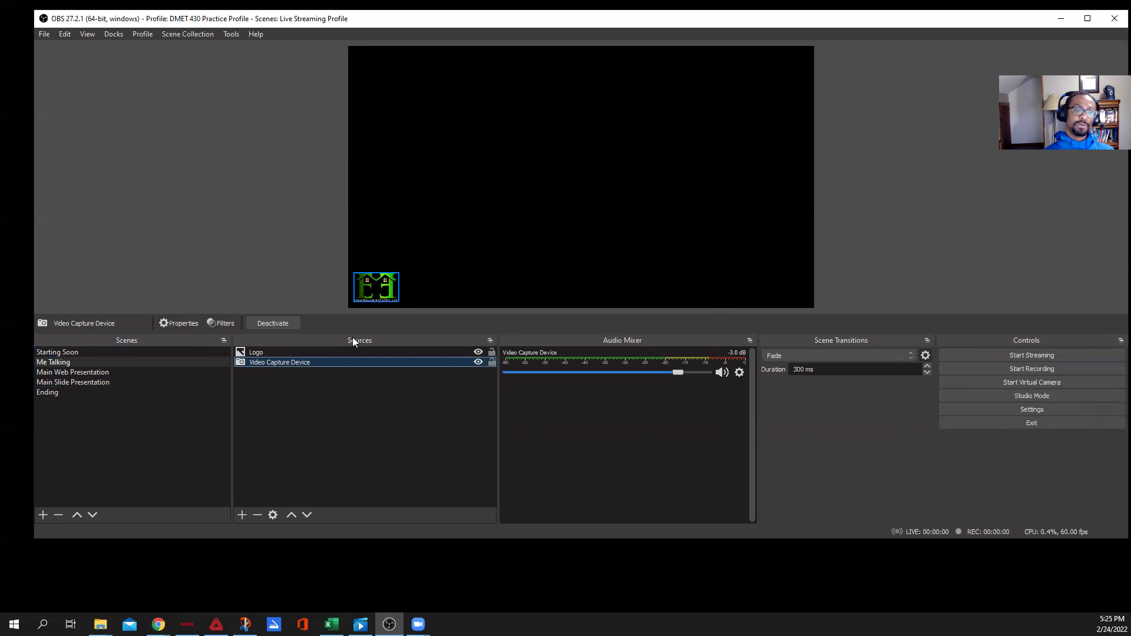
click(65, 372)
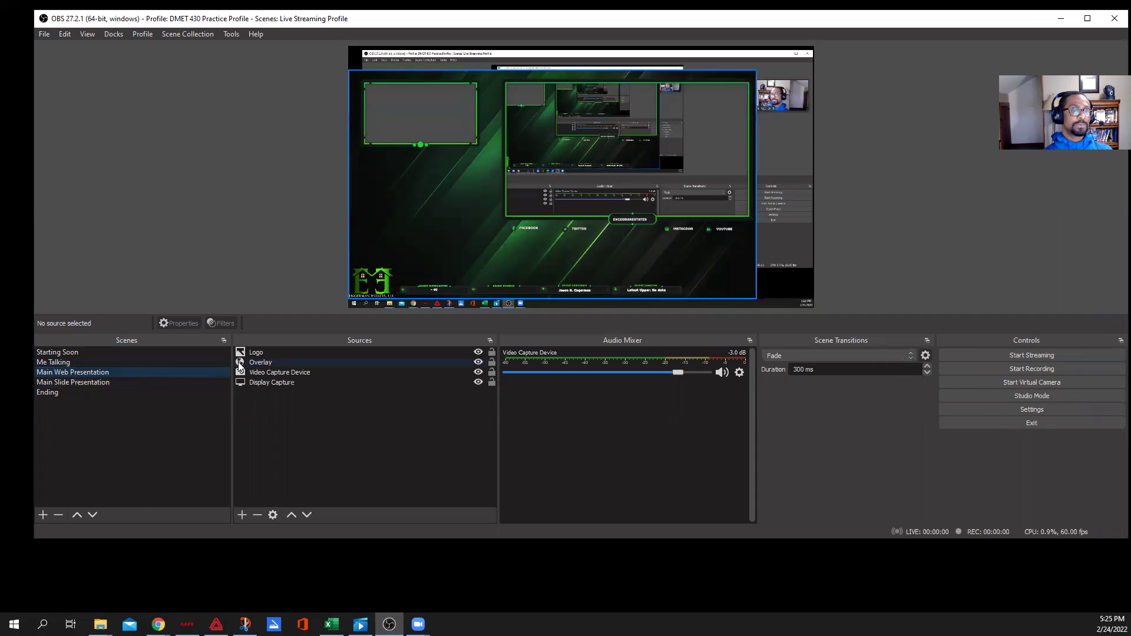
click(260, 364)
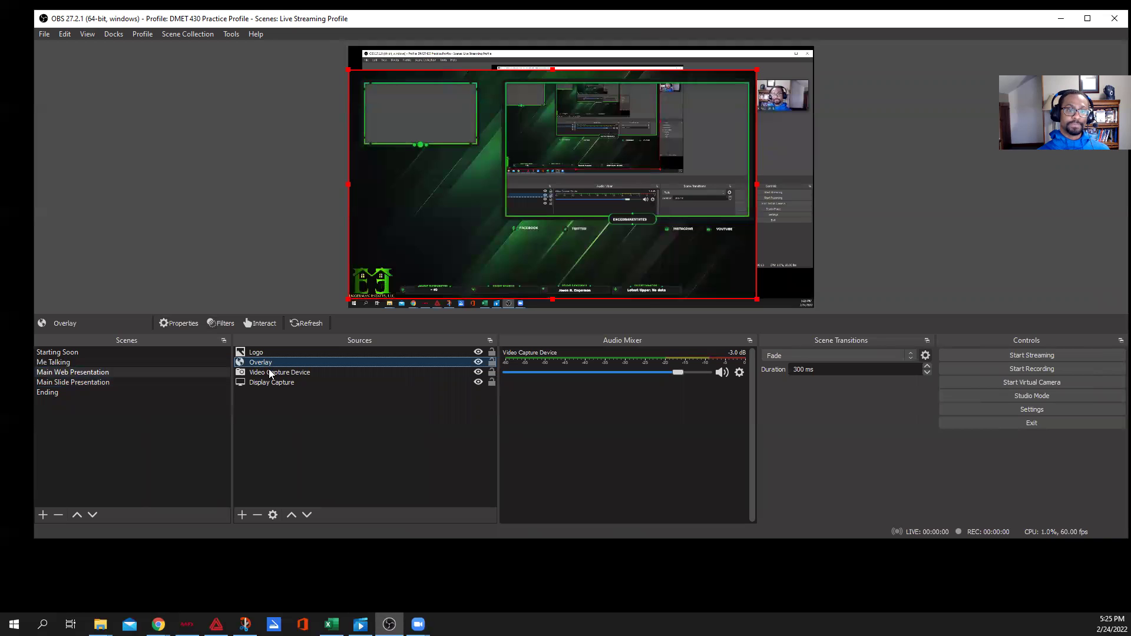
click(83, 383)
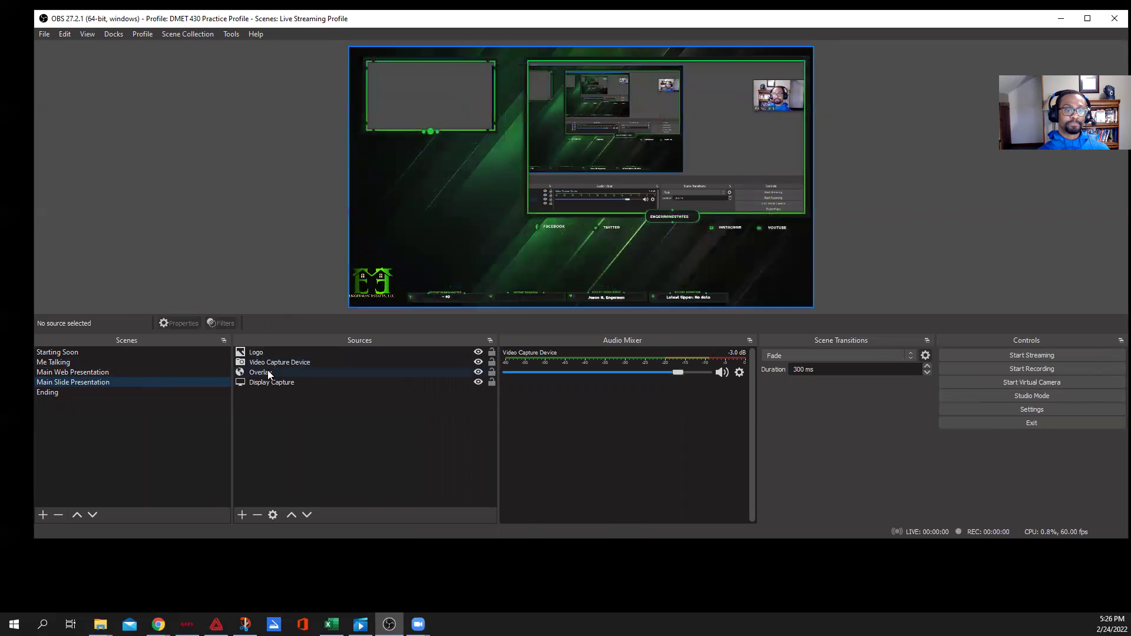
click(60, 392)
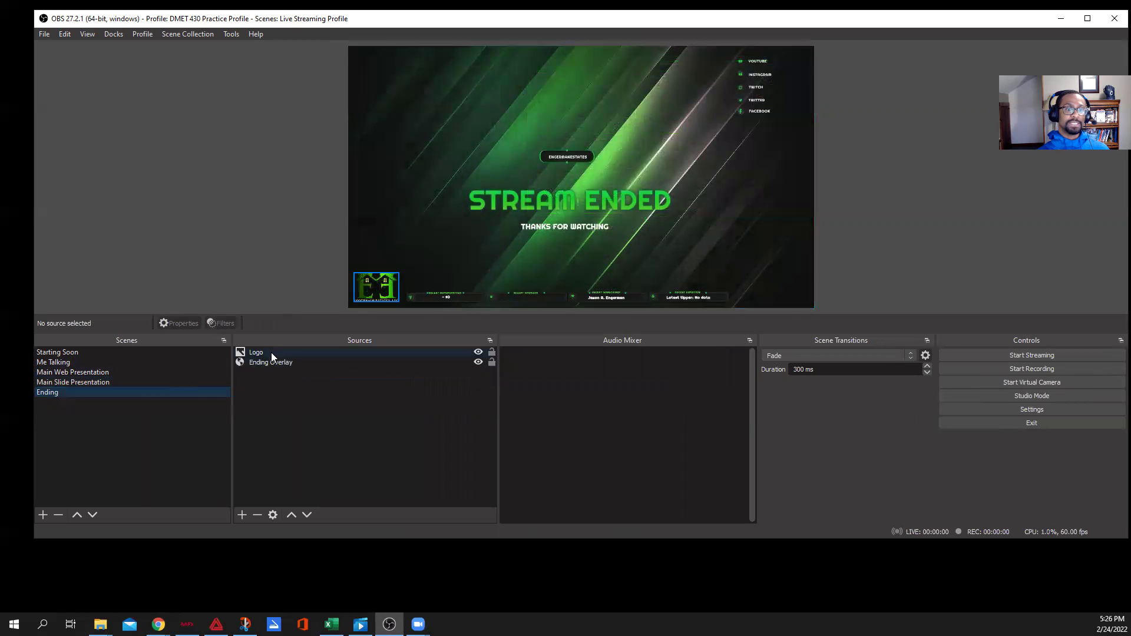
Compare the Starting Soon, Me Talking, Main Slide Presentation and Main Web Presentation scenes again, finishing on Main Web Presentation
click(46, 352)
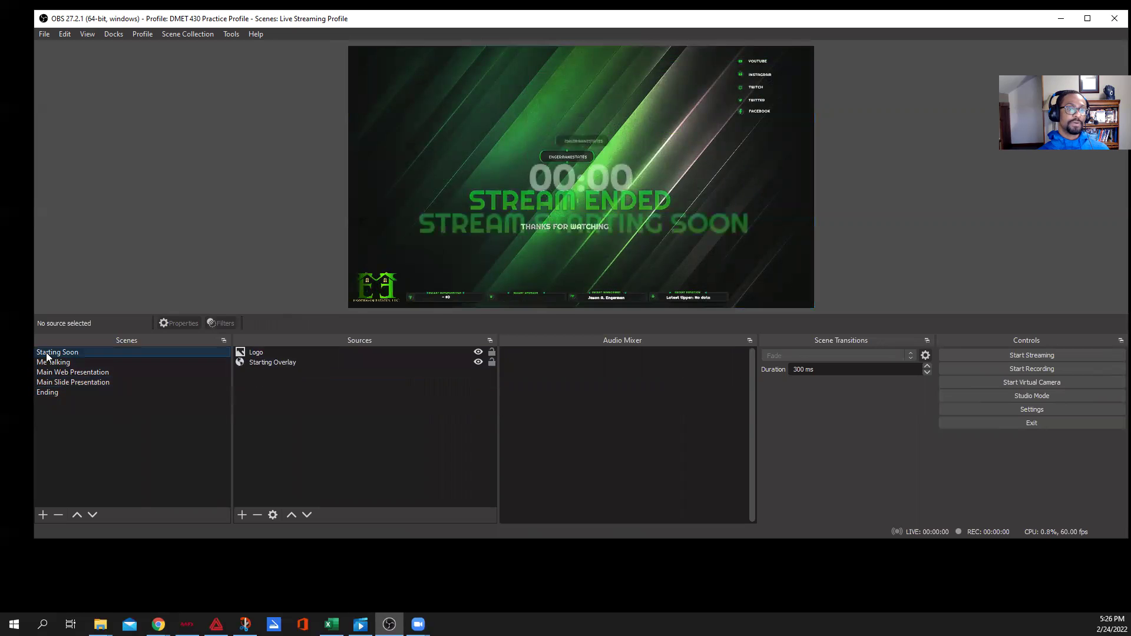
click(63, 363)
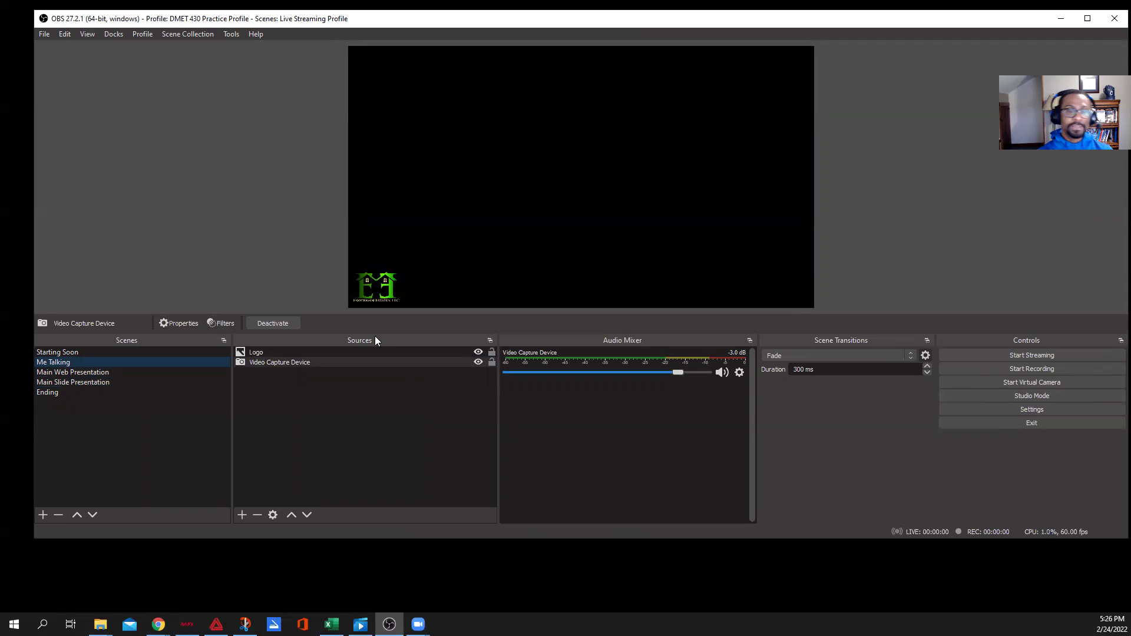
click(66, 381)
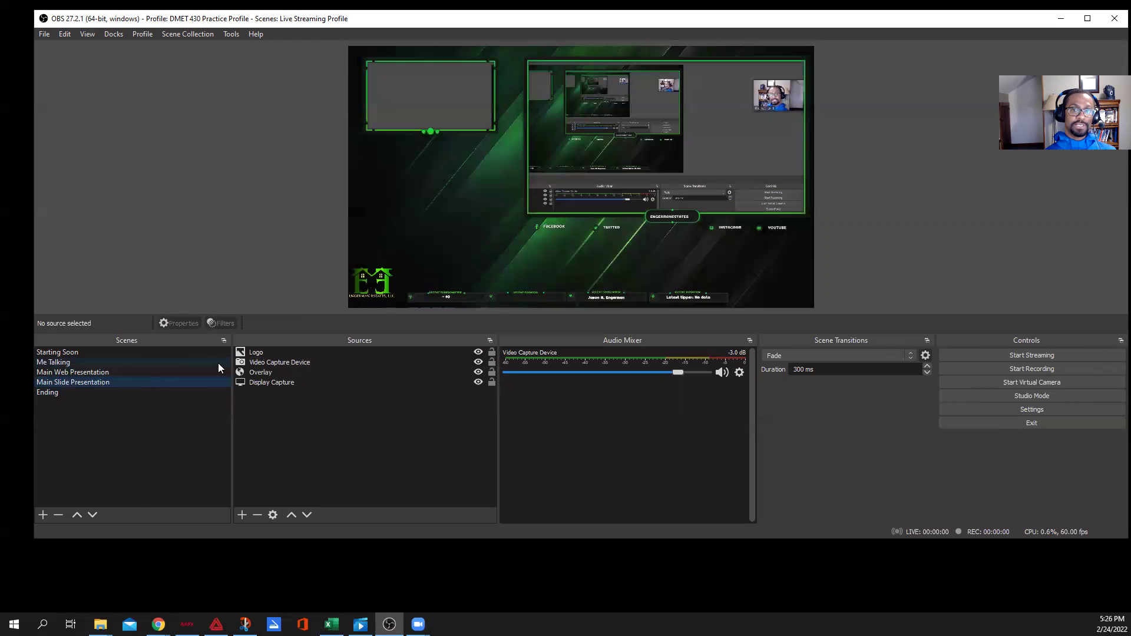
click(78, 372)
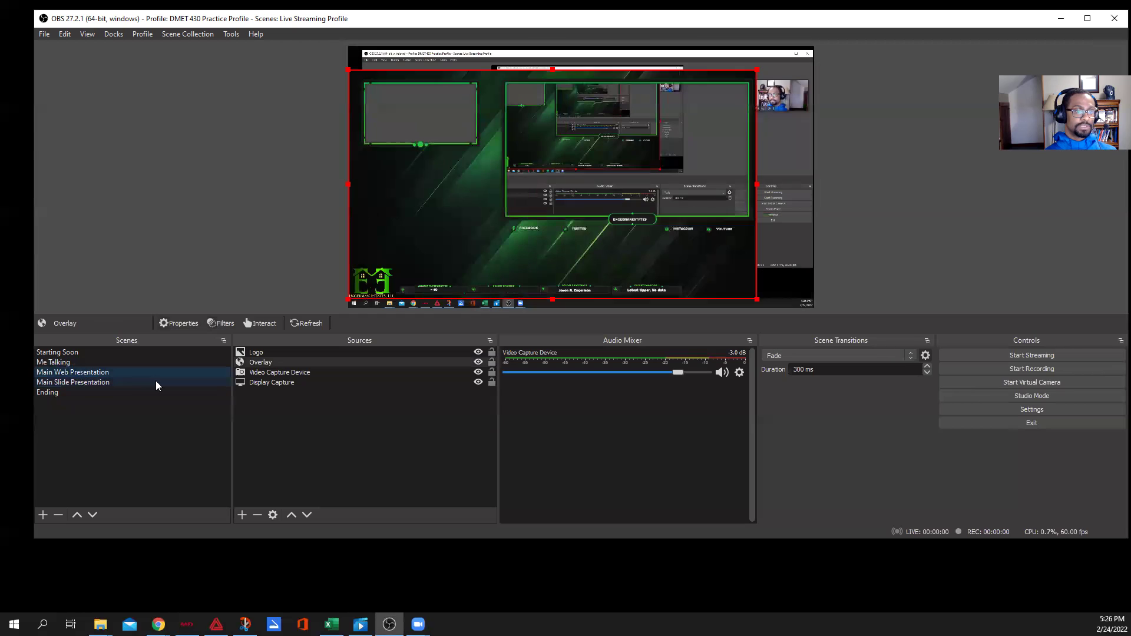
click(78, 381)
click(79, 373)
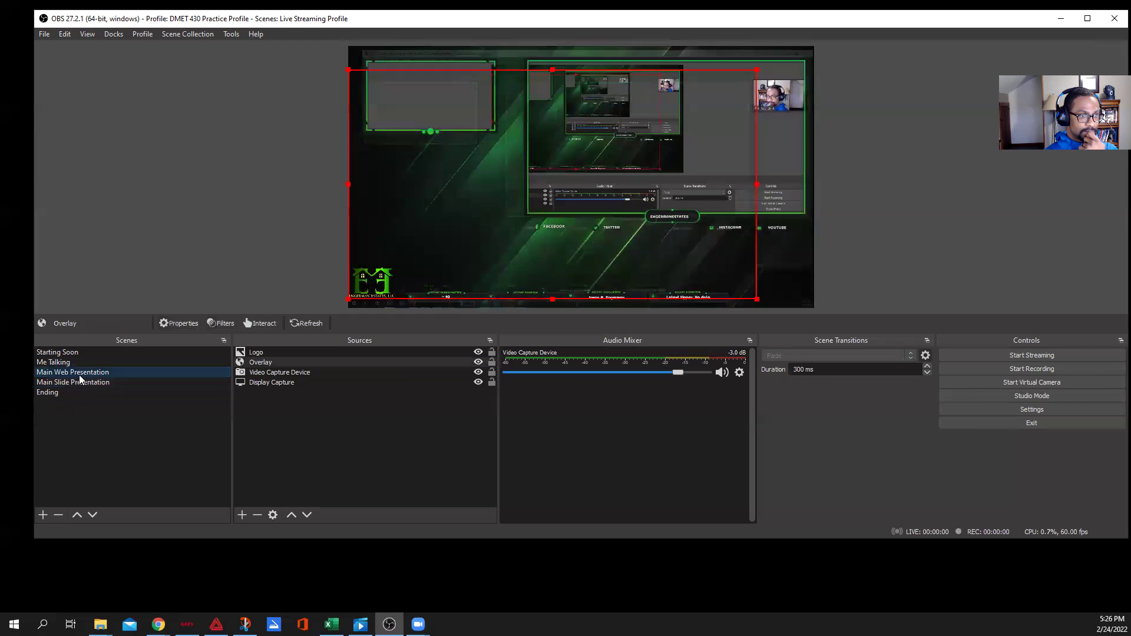
click(74, 363)
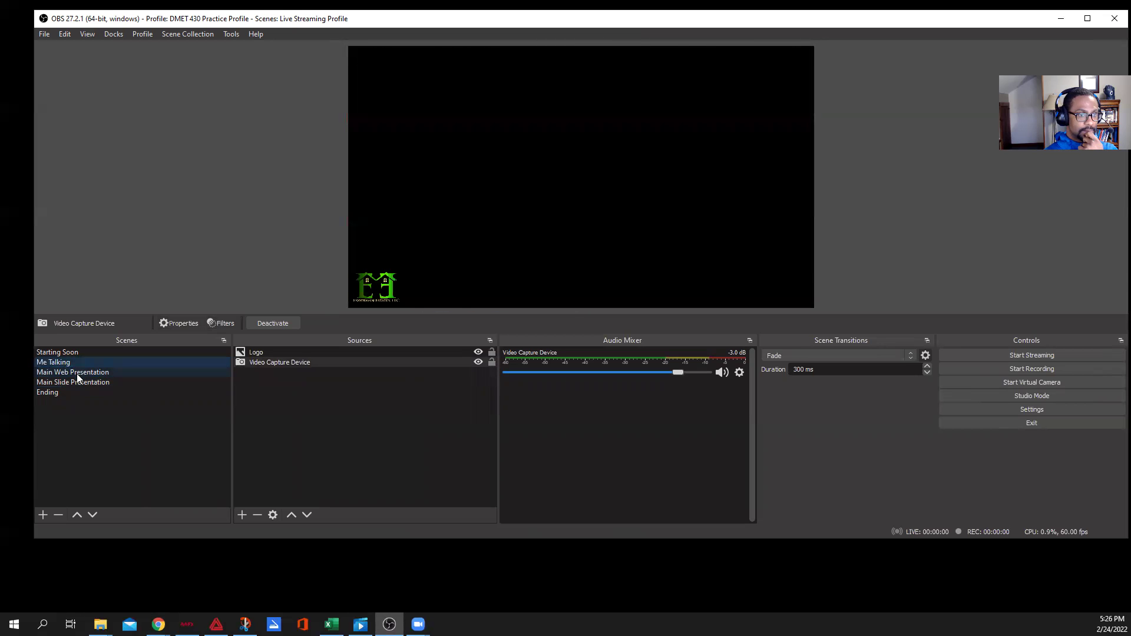
click(77, 374)
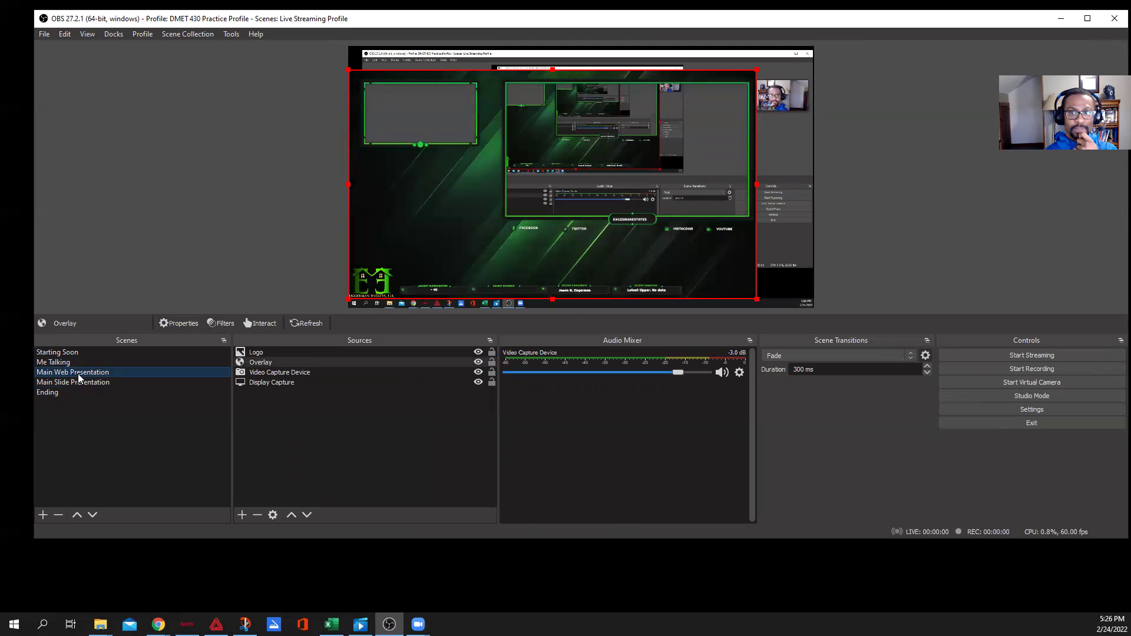
Resize the Overlay source in the Main Web Presentation preview and inspect the Video Capture Device and Logo sources
drag(756, 69, 558, 183)
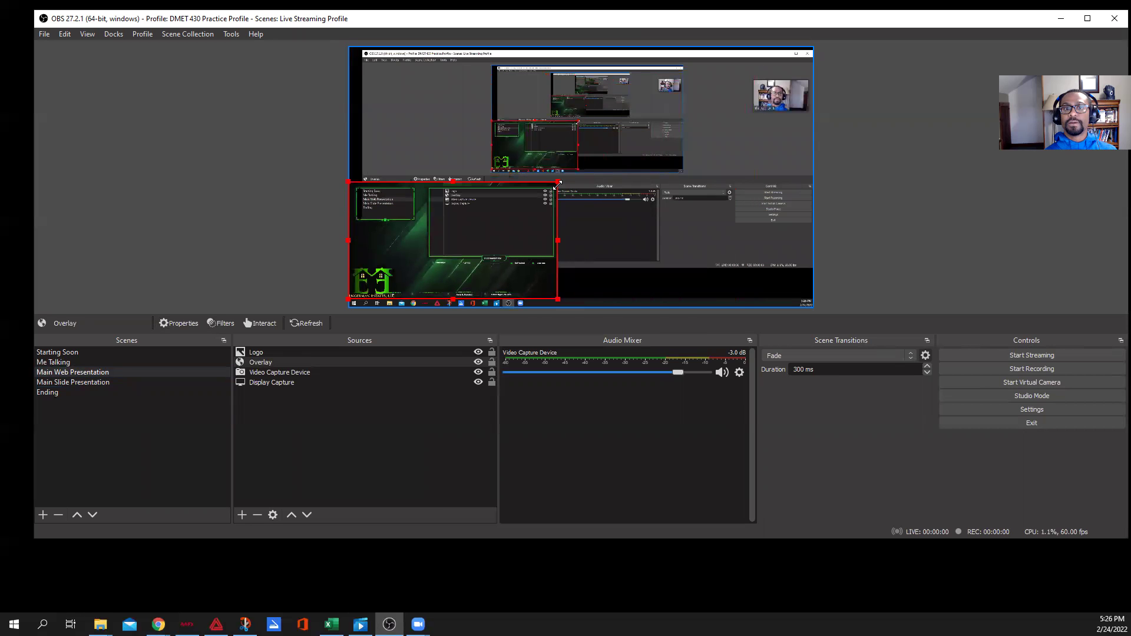
drag(557, 184, 640, 155)
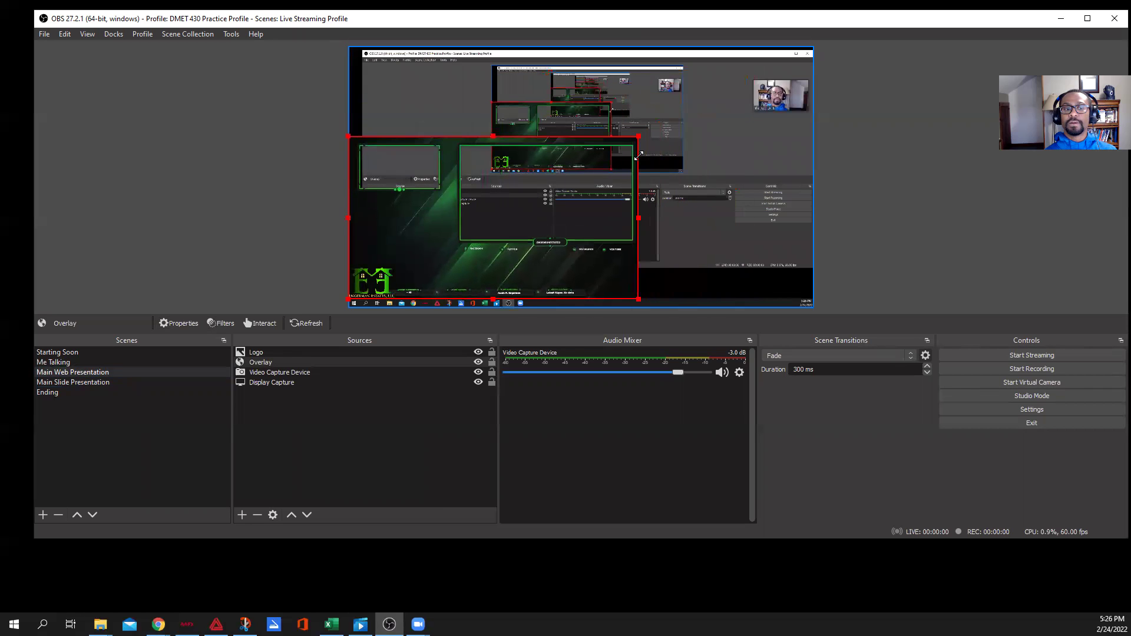
click(274, 372)
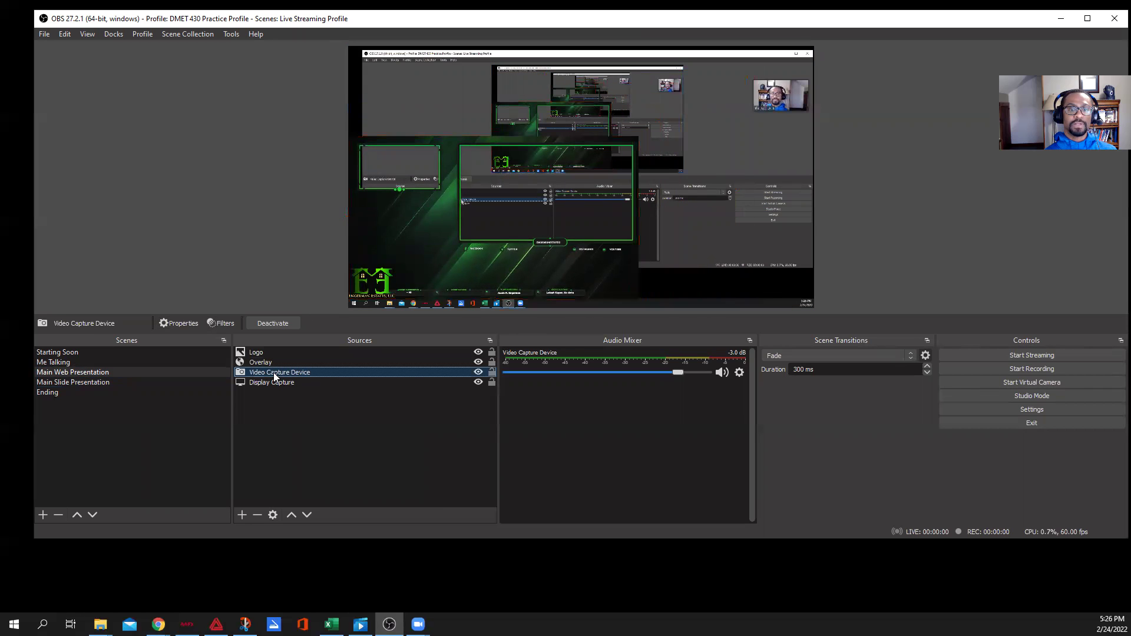
click(271, 355)
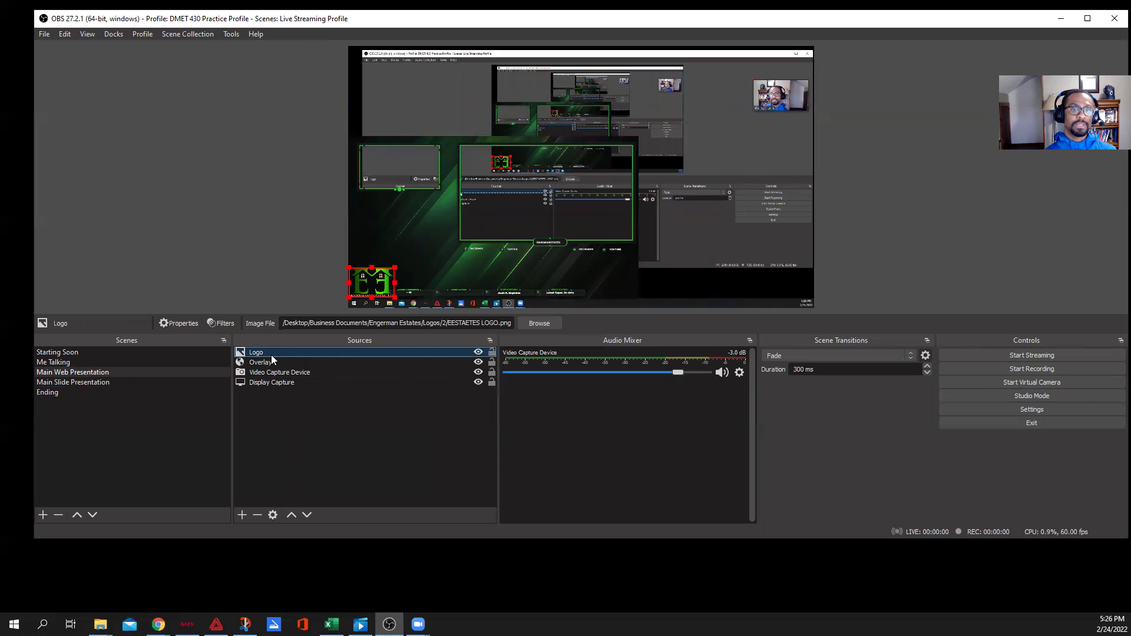
Compare with the Main Slide Presentation scene, and delete the Overlay source from the Main Web Presentation scene
click(55, 383)
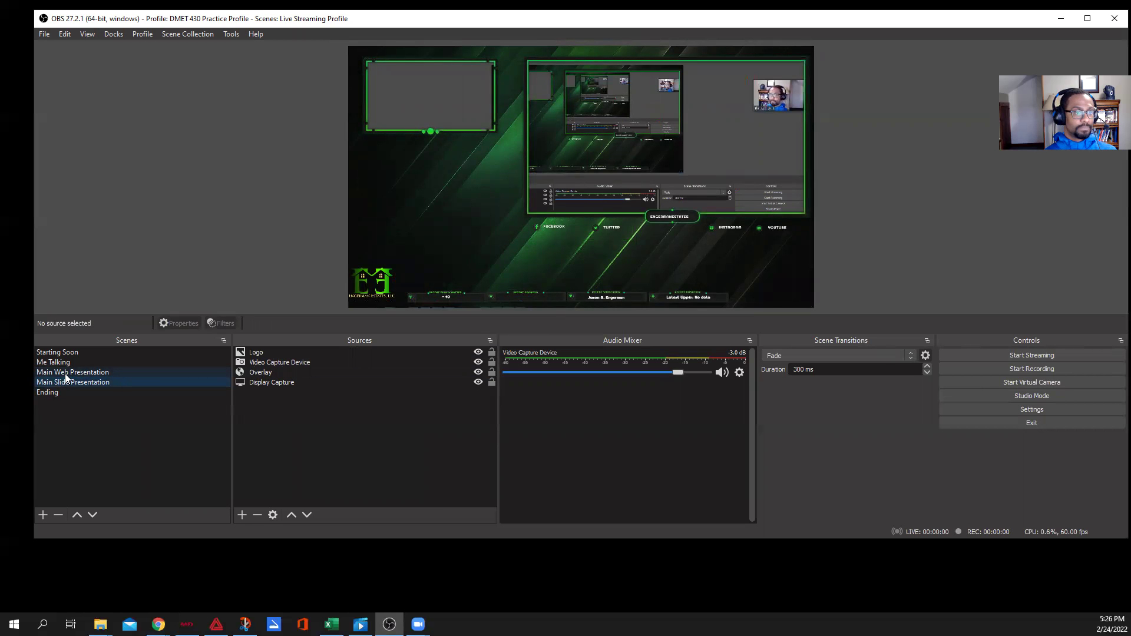
click(66, 375)
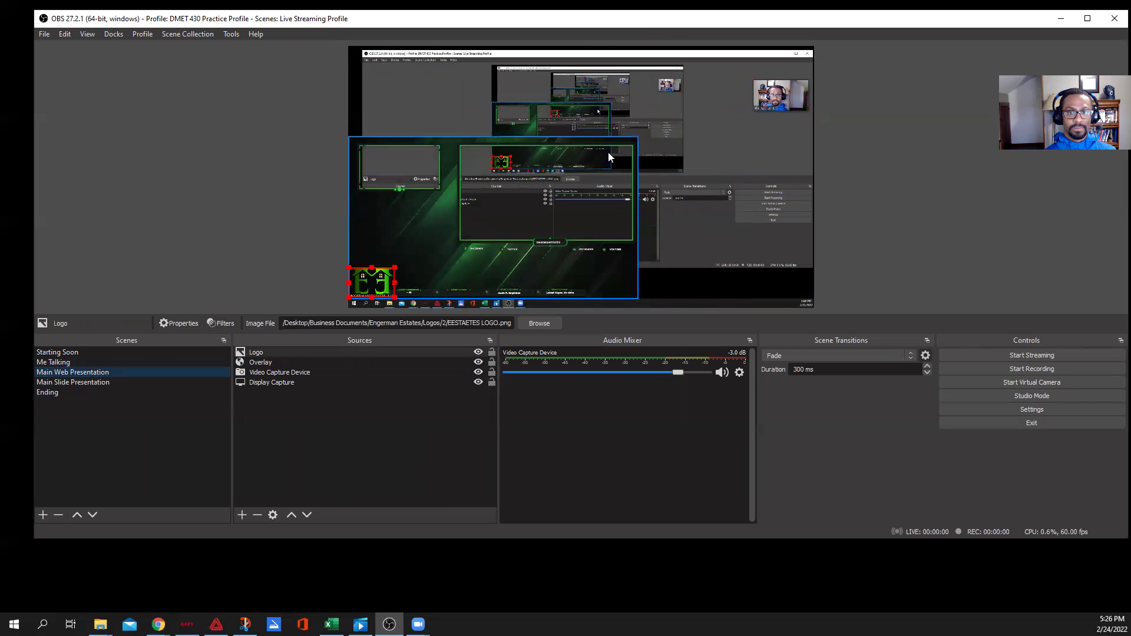
click(629, 147)
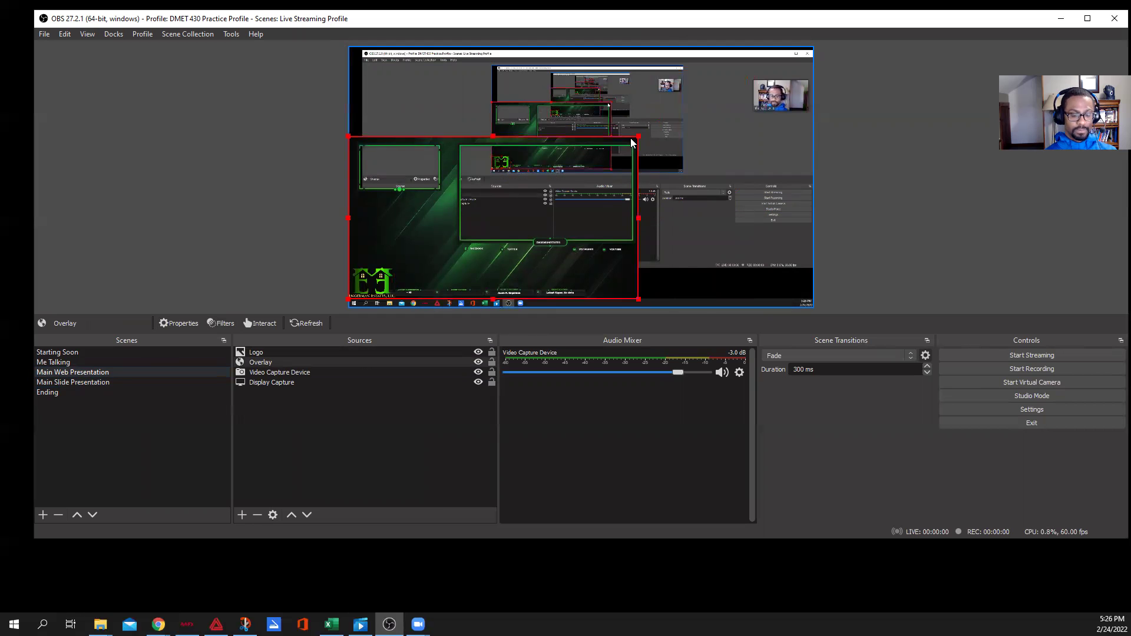
key(Delete)
click(609, 296)
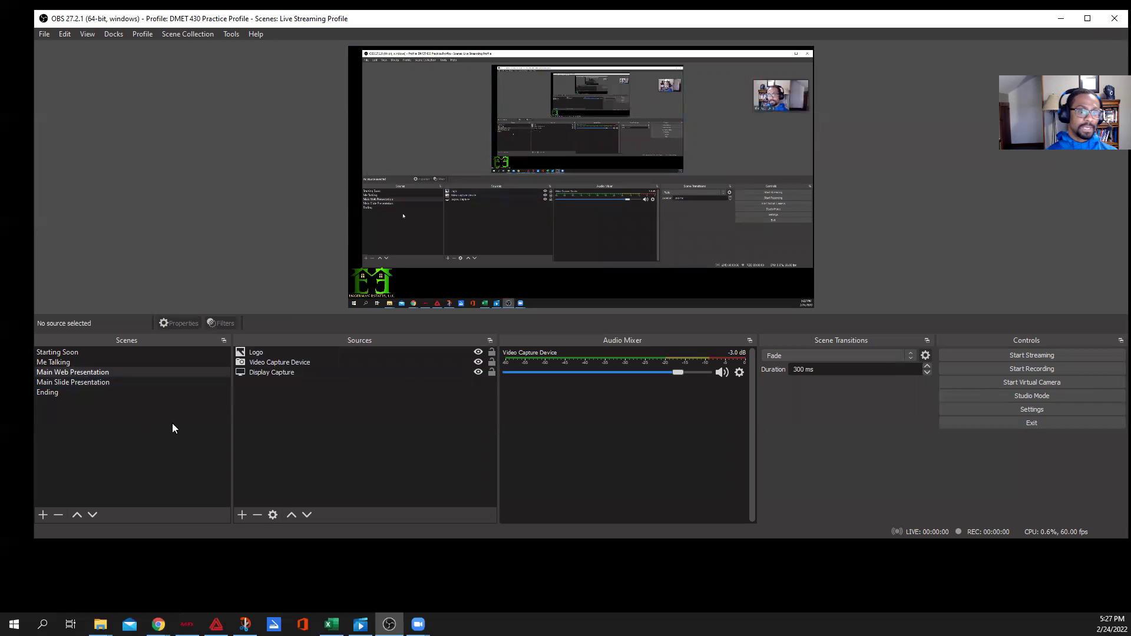
Add the existing Overlay browser source to the Main Web Presentation scene and place it directly beneath the Logo source
click(240, 514)
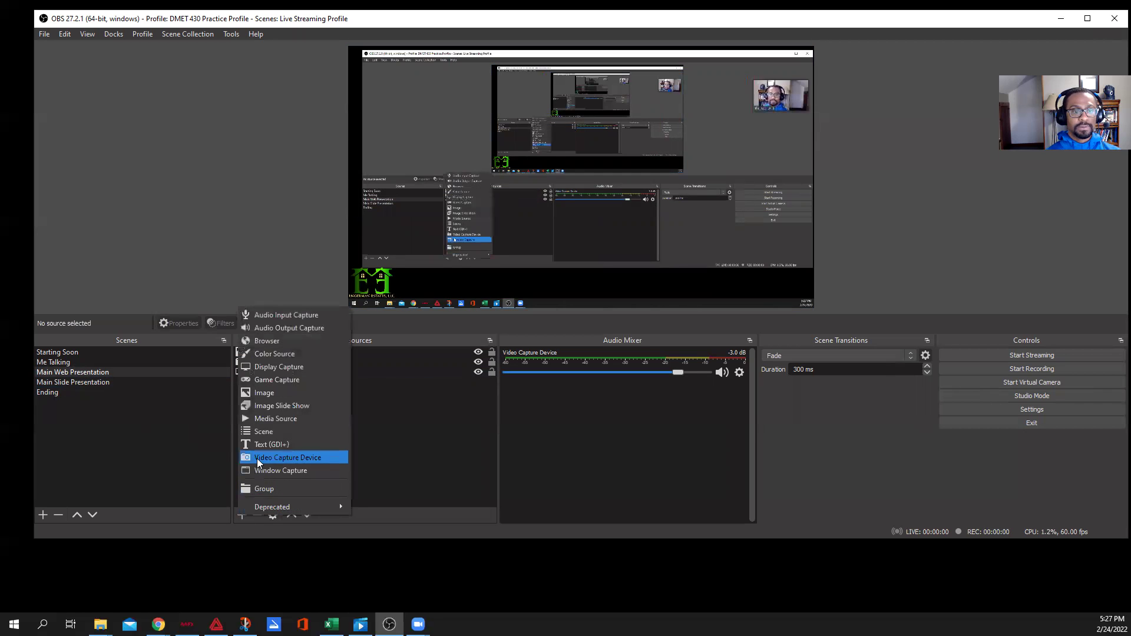
click(273, 341)
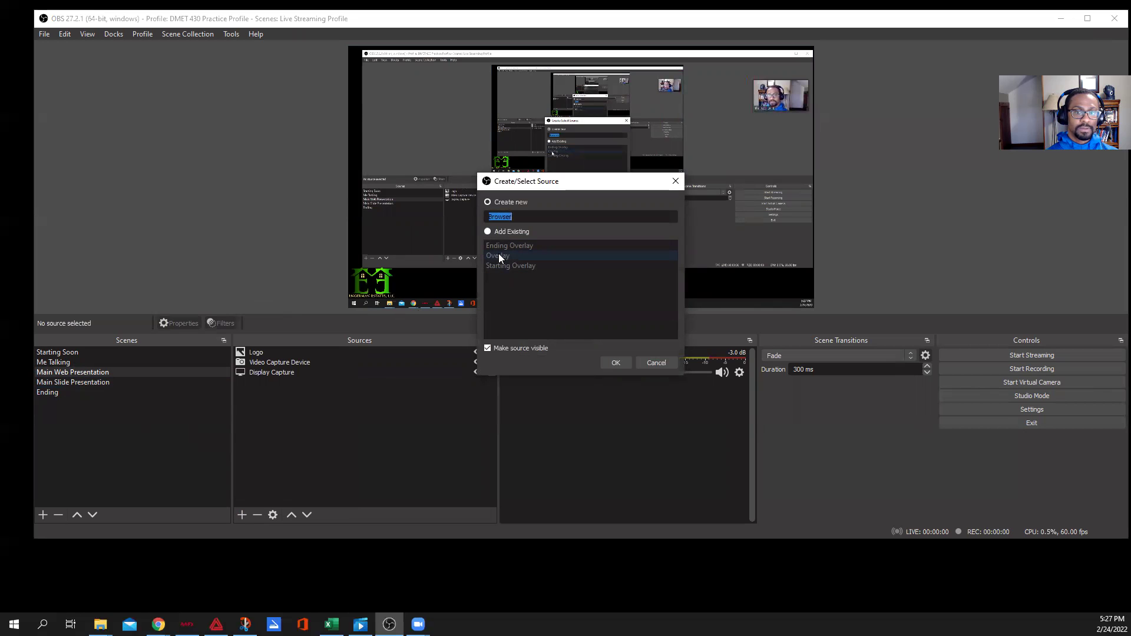
click(487, 230)
click(500, 256)
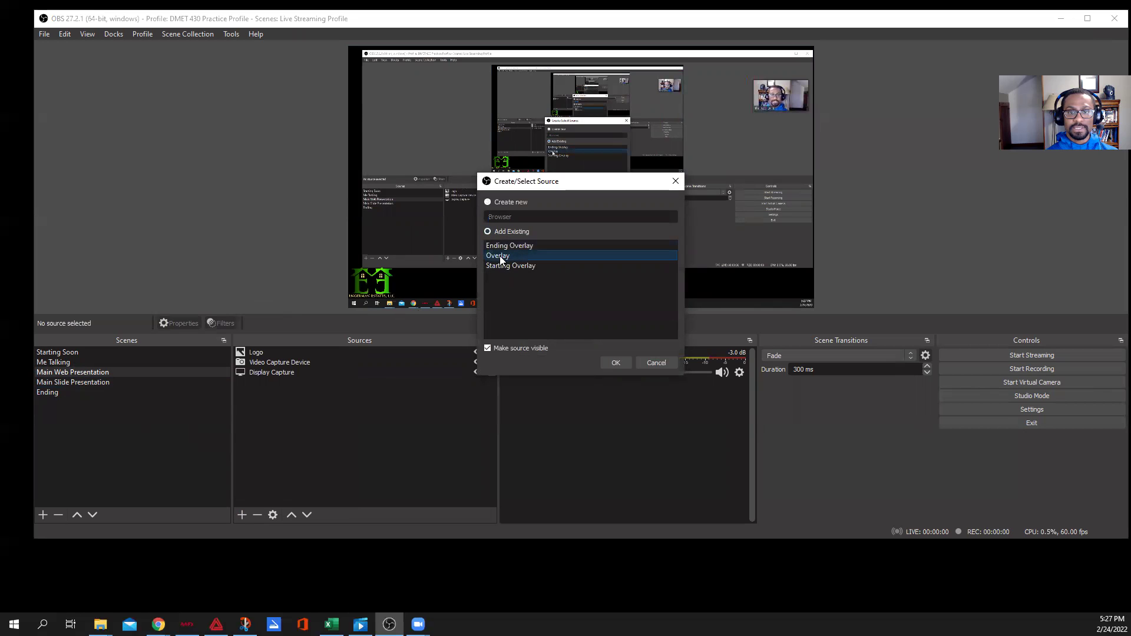
click(613, 362)
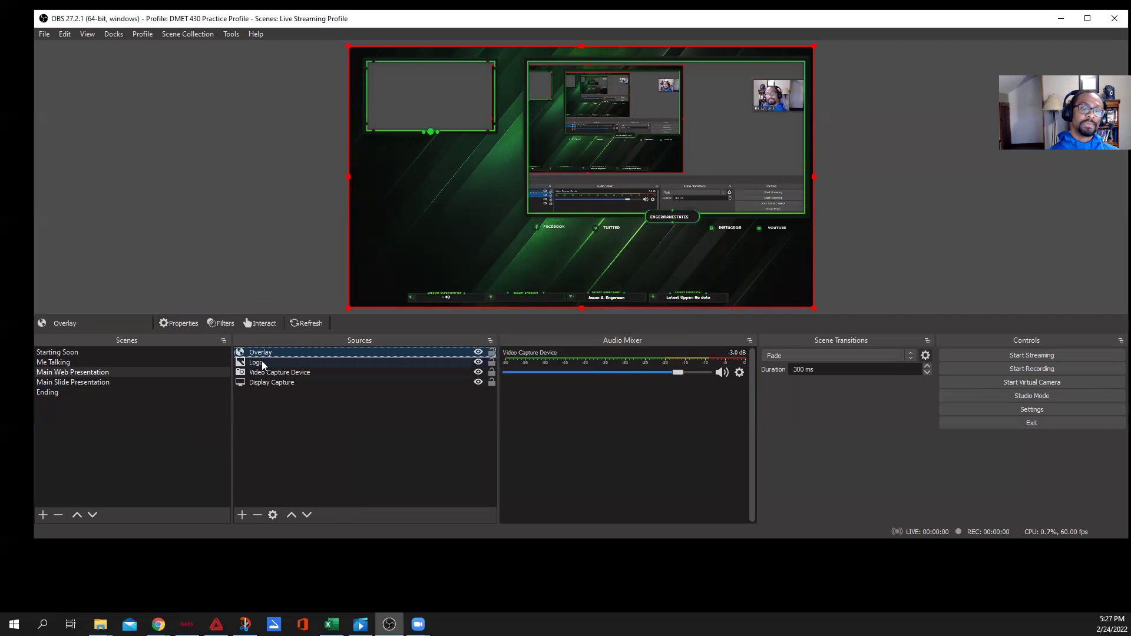
drag(262, 352, 264, 366)
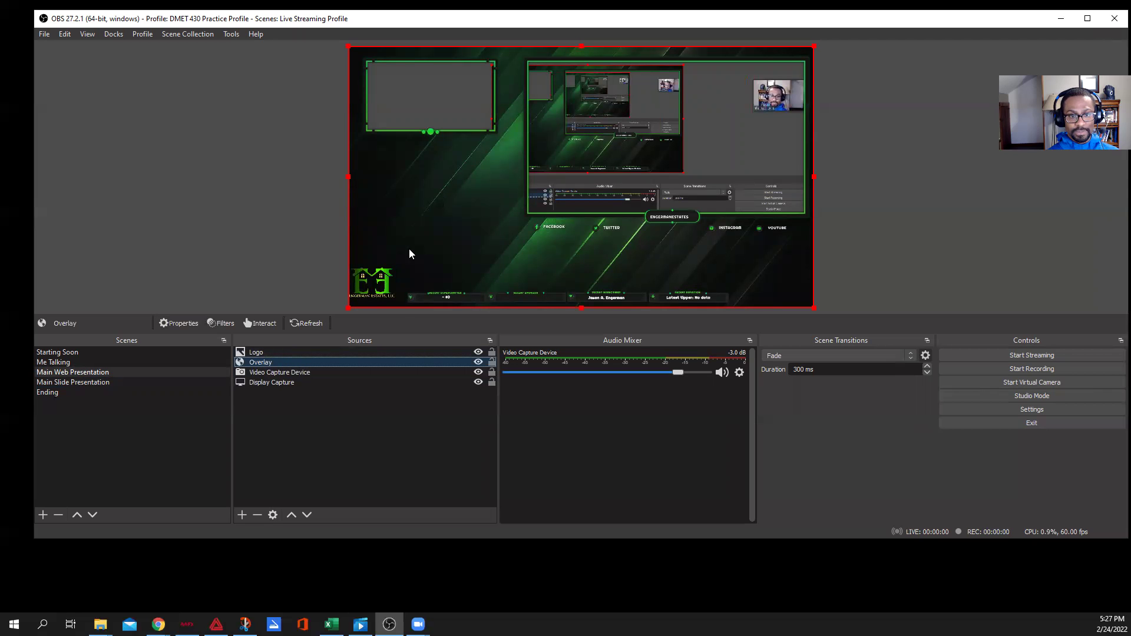
Rename the Overlay source in the Main Web Presentation scene to "Over Main Web Overlay"
double_click(262, 364)
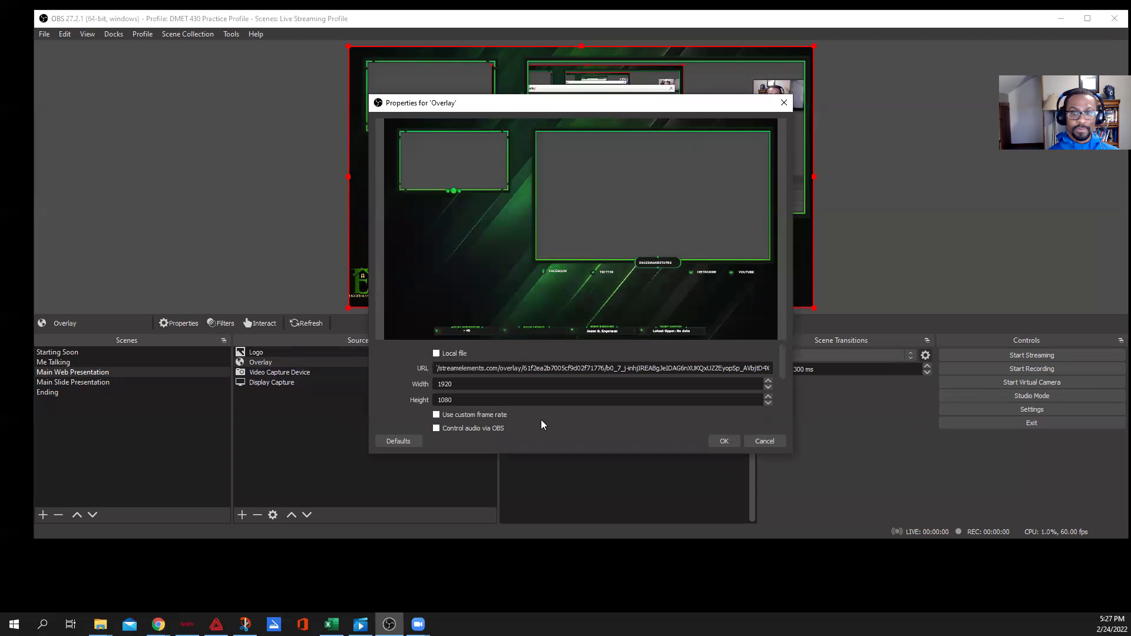
click(782, 444)
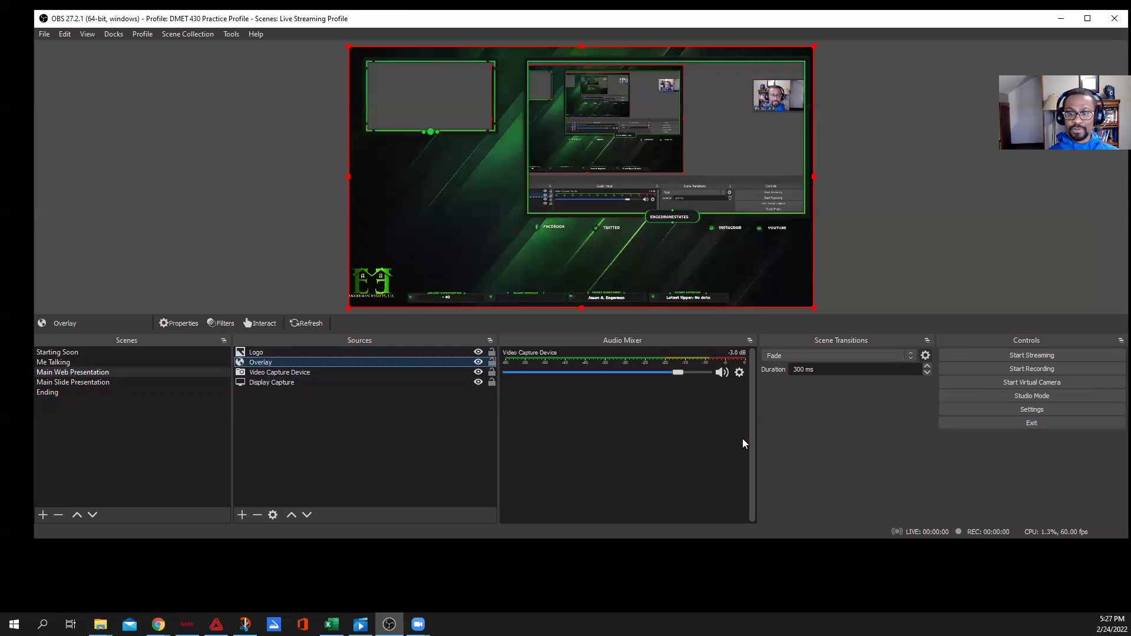
right_click(261, 365)
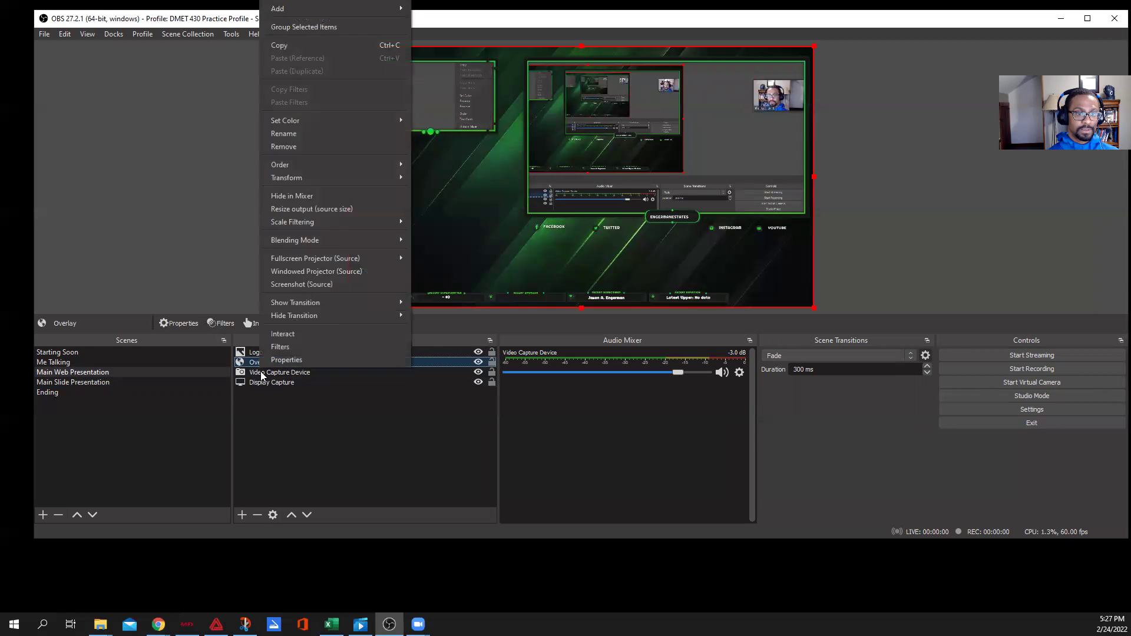
click(286, 133)
key(End)
key(BackSpace)
text(Myain WEb)
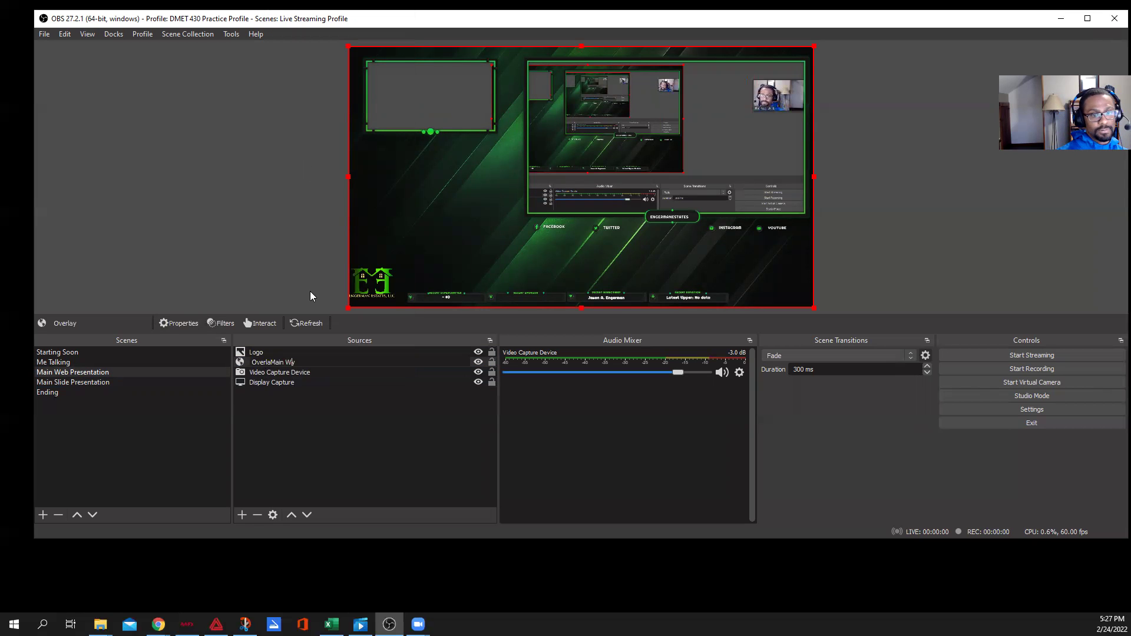
key(BackSpace)
key(BackSpace)
text(eb Overla)
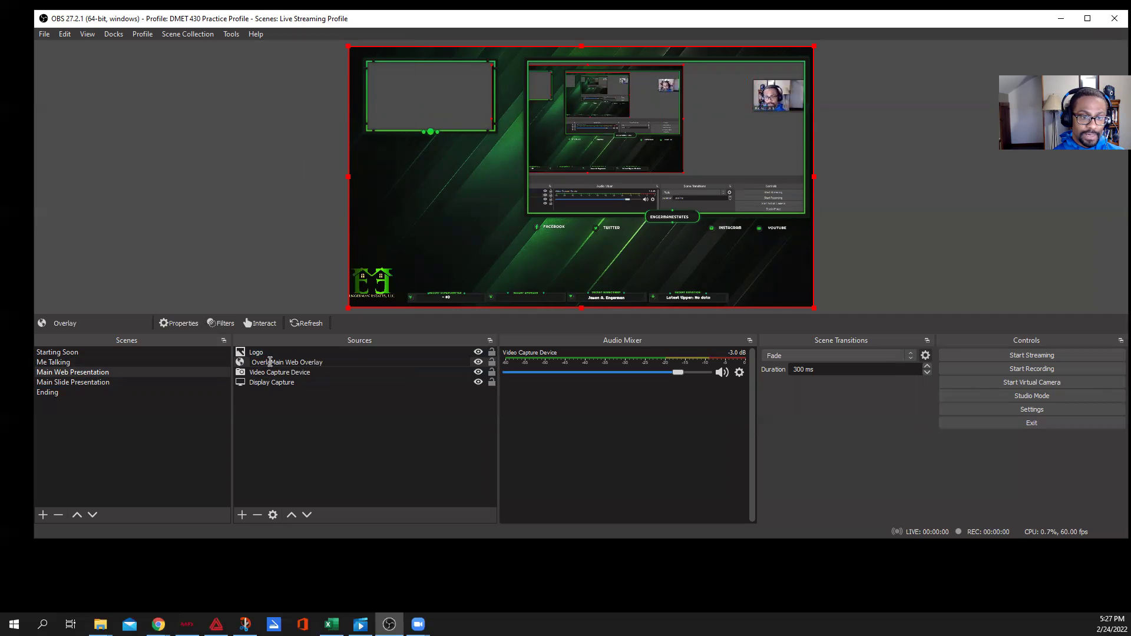
key(BackSpace)
key(BackSpace)
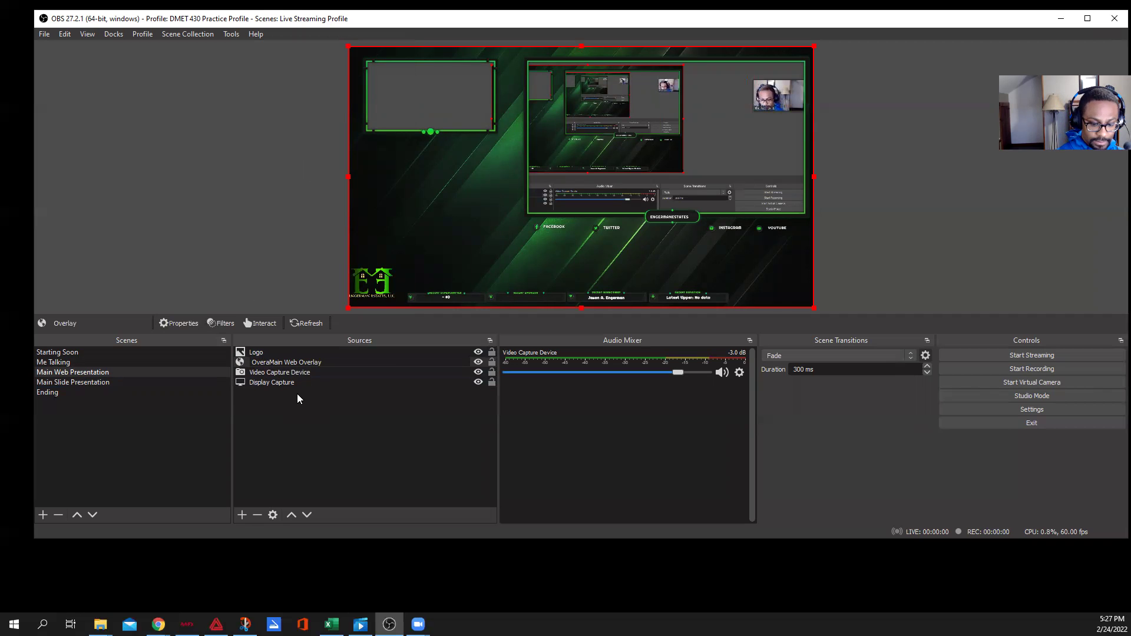
key(Return)
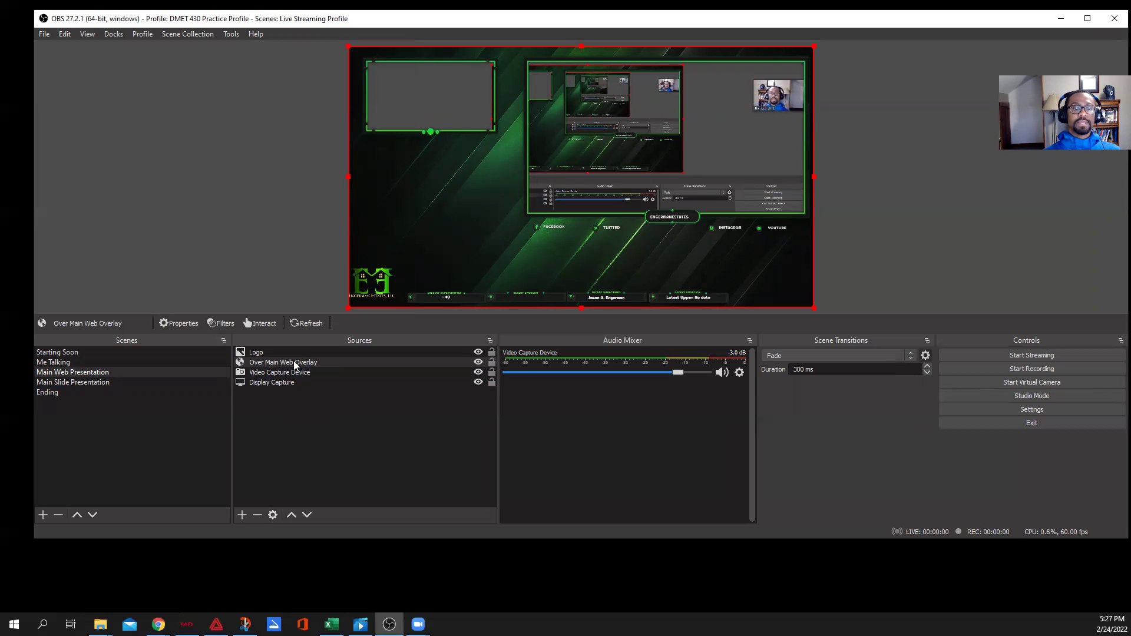
Examine the URL in the properties of the Over Main Web Overlay source
double_click(295, 365)
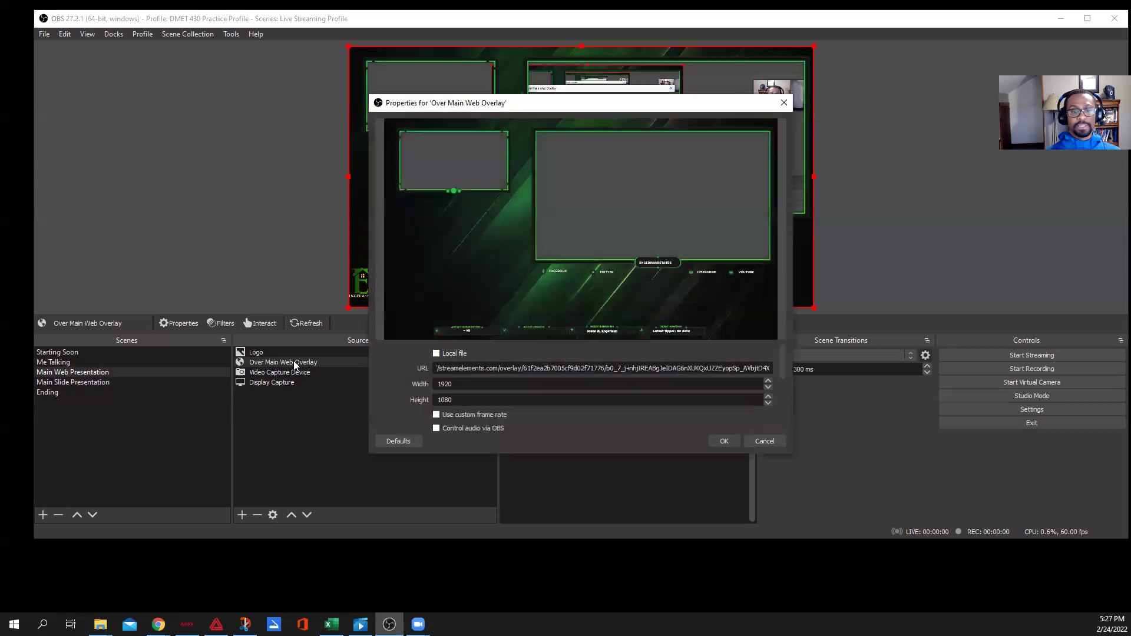
double_click(511, 367)
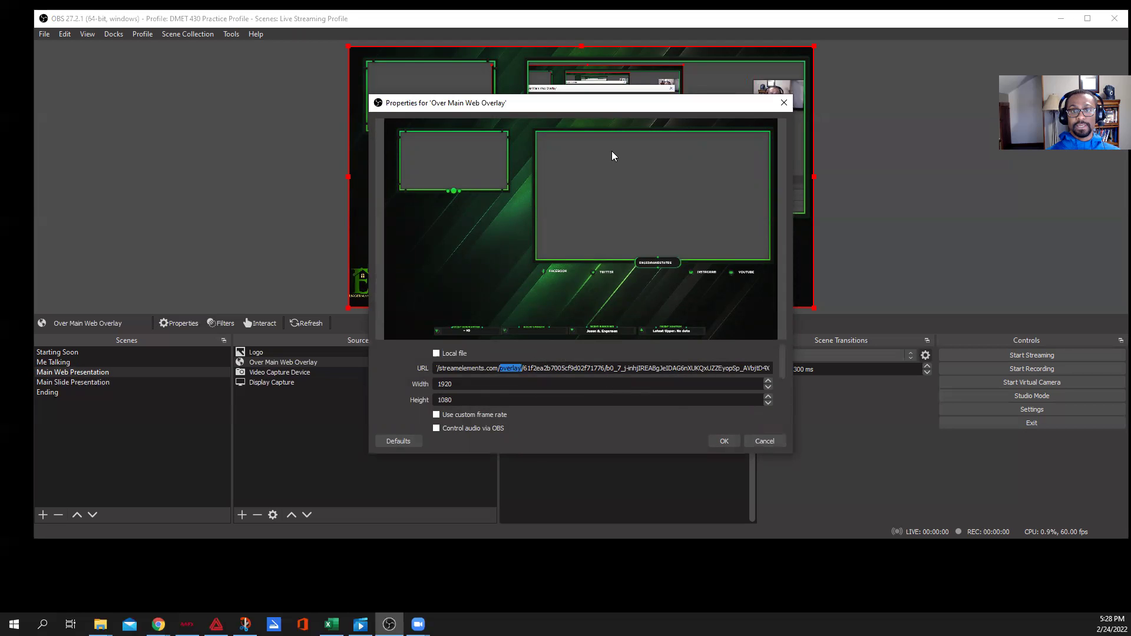
click(765, 443)
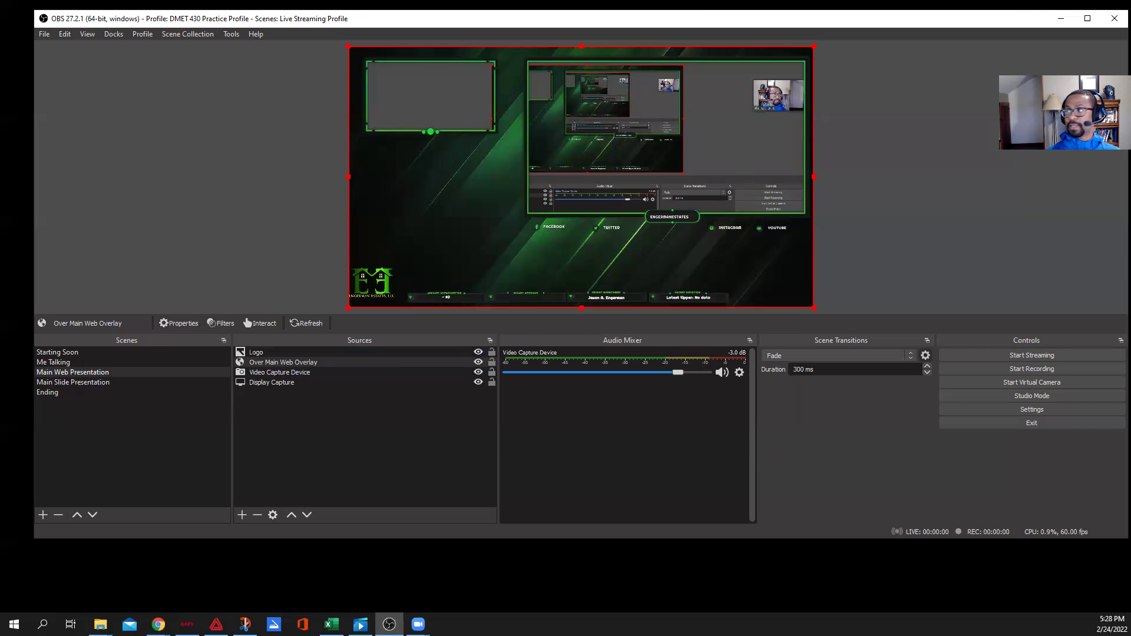
Switch to the StreamElements overlay editor in Chrome, widen its window and rename the open overlay to "Main Presentation"
key(alt+Tab)
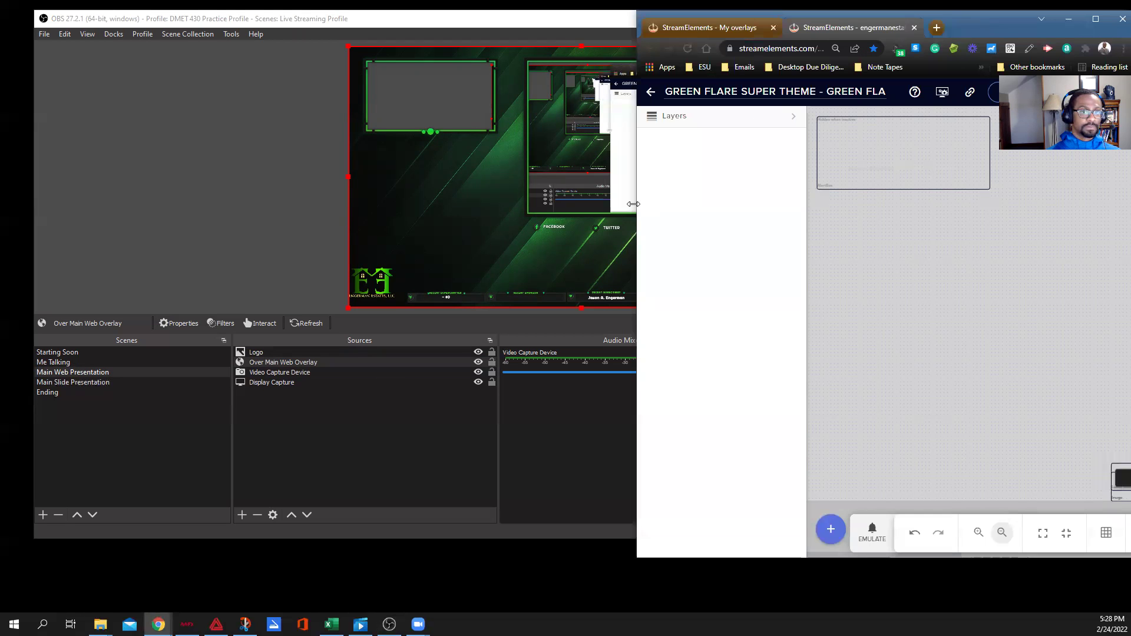
drag(634, 204, 33, 214)
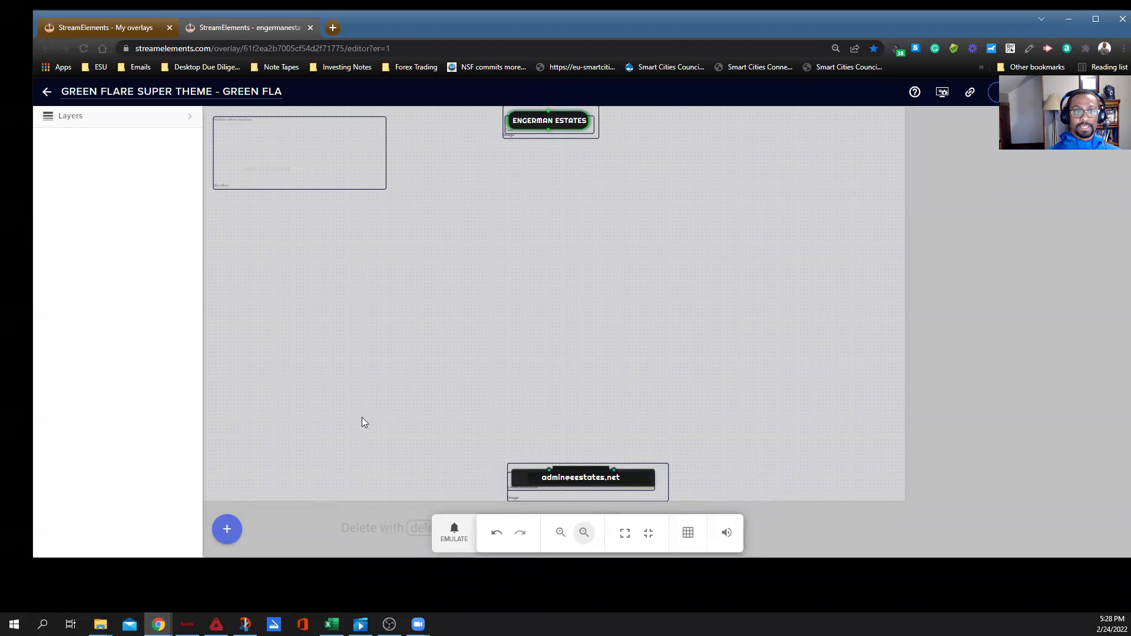
click(126, 91)
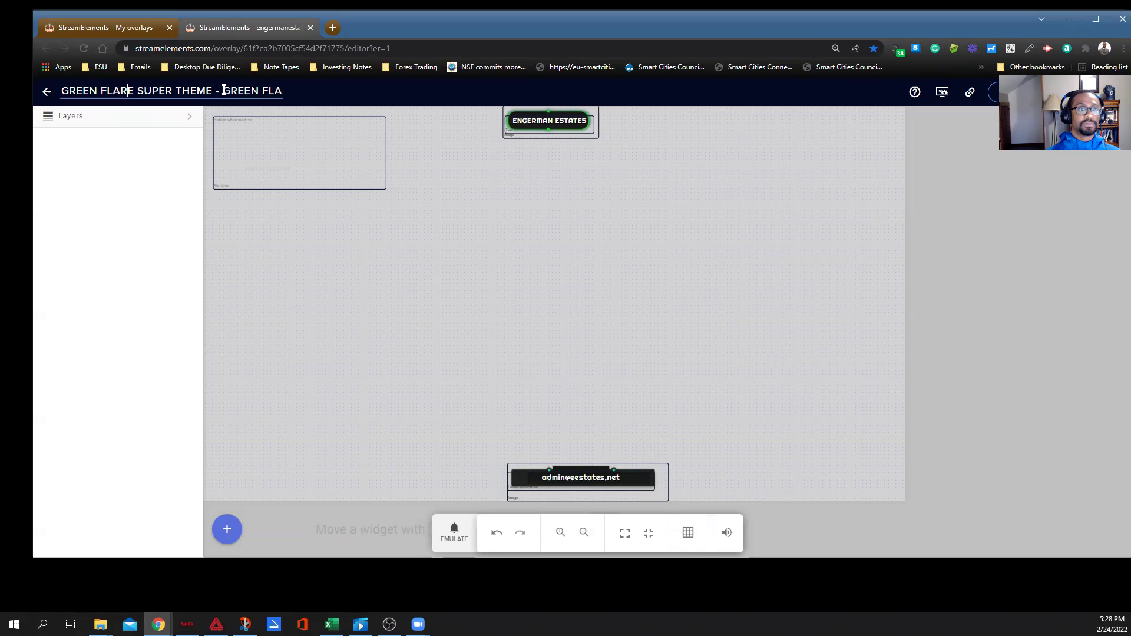
key(ctrl+a)
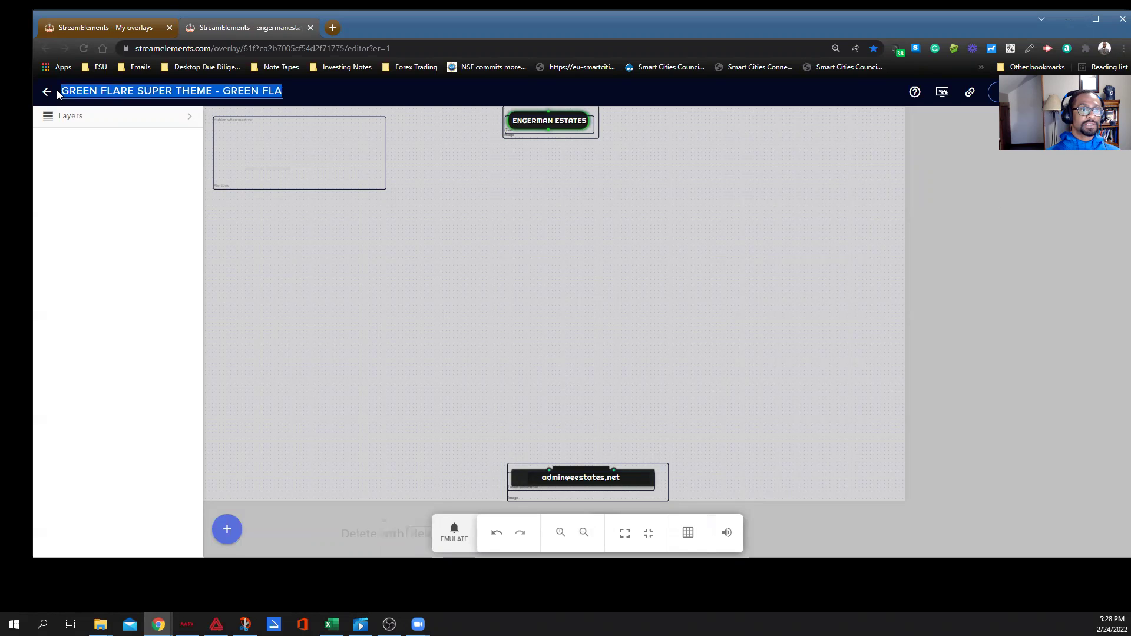
key(End)
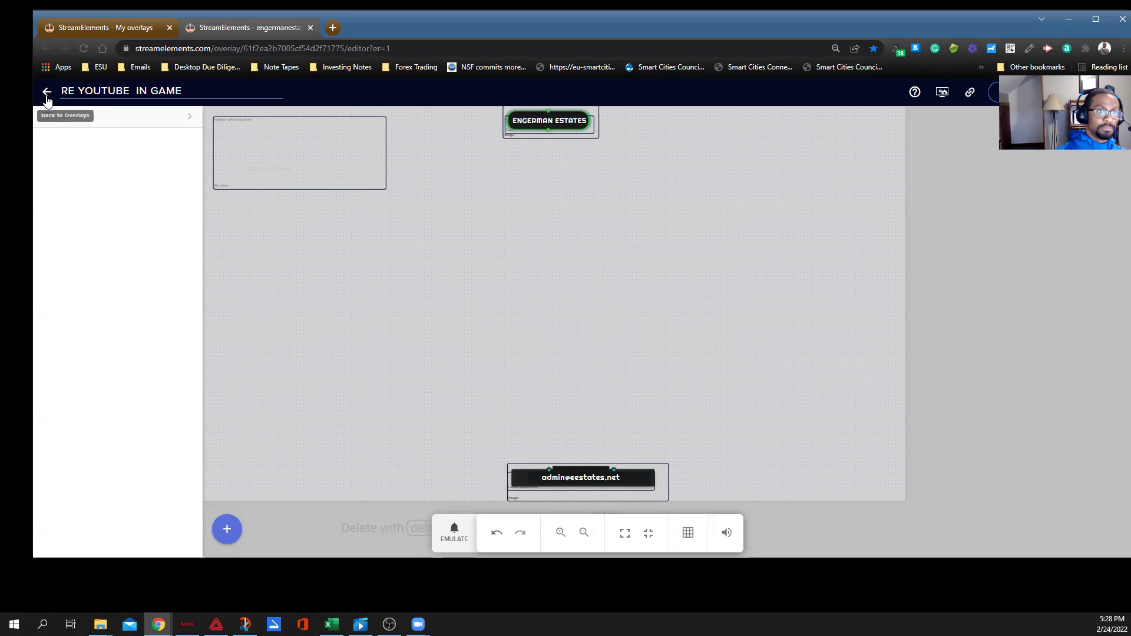
key(ctrl+a)
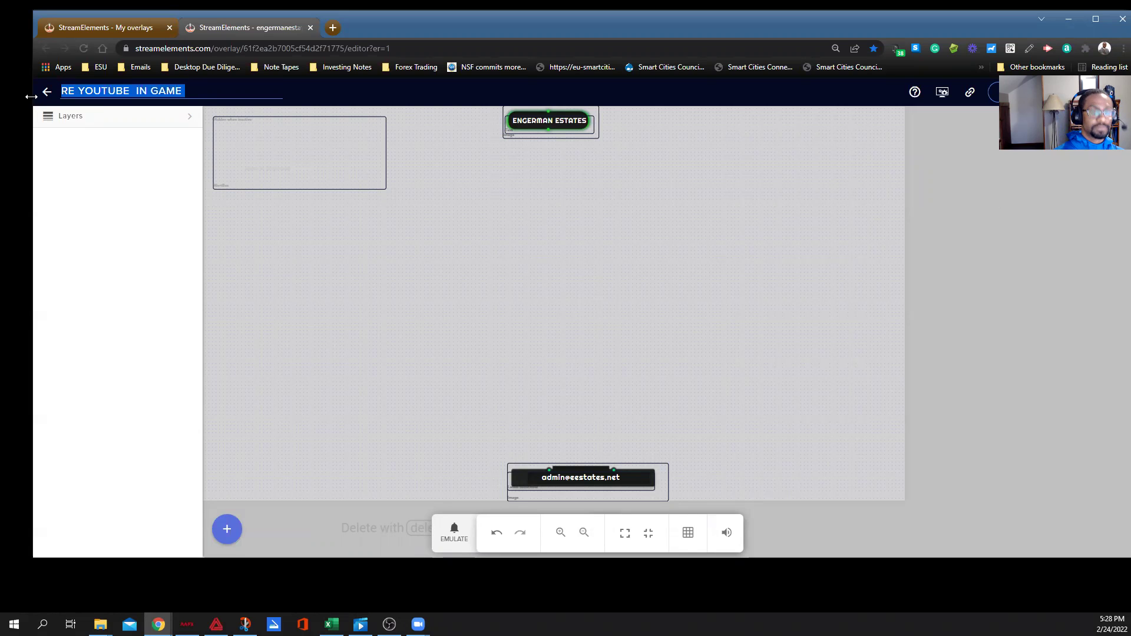
text(Main Prese)
text(ntai)
text(tion)
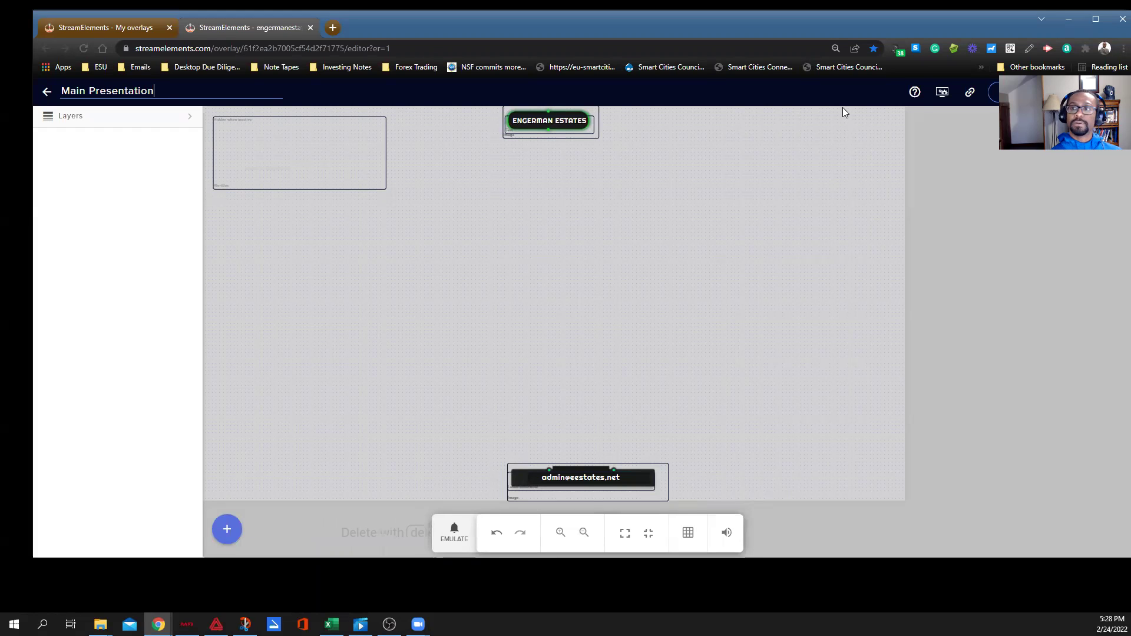
Copy the Main Presentation overlay's URL and replace the URL of the Over Main Web Overlay source in OBS with it
click(970, 95)
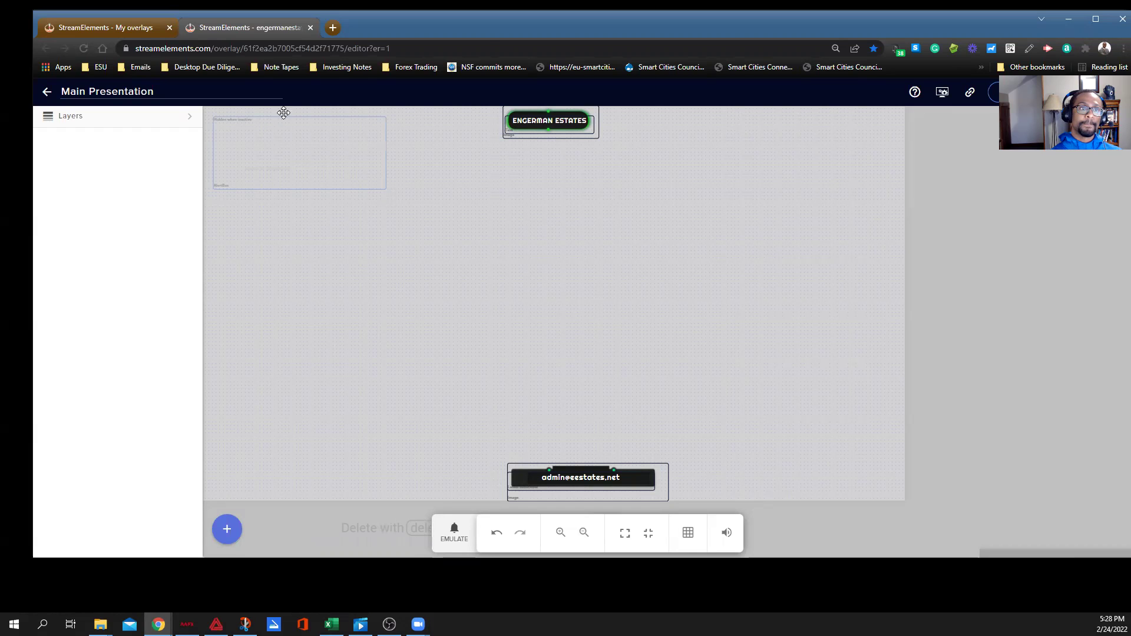
click(1067, 19)
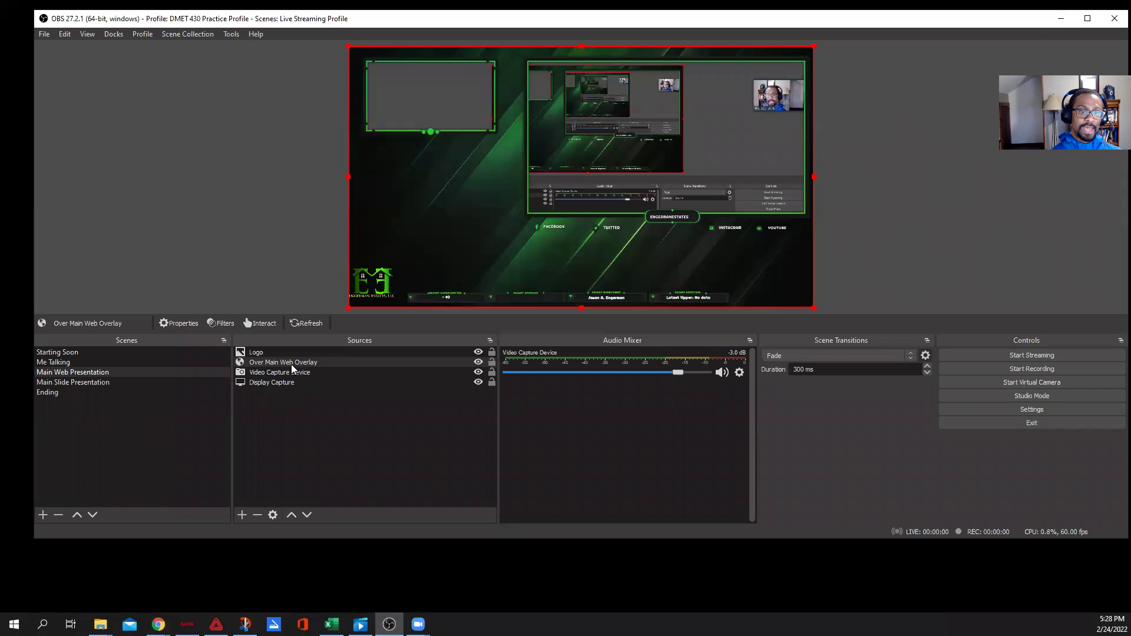
double_click(292, 364)
triple_click(506, 368)
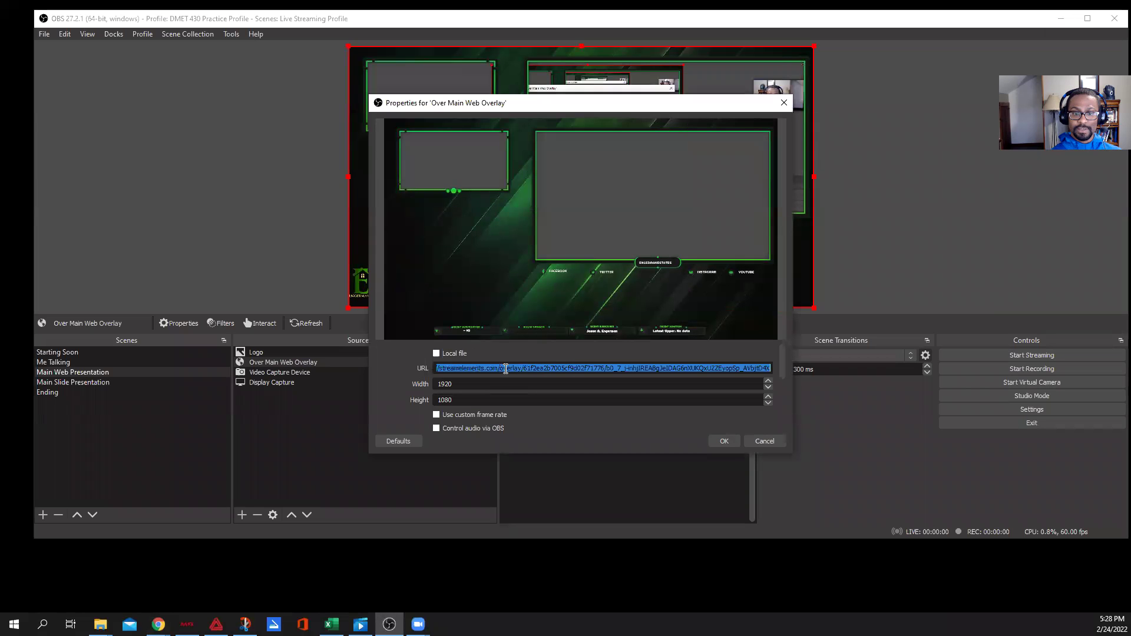
key(BackSpace)
key(ctrl+v)
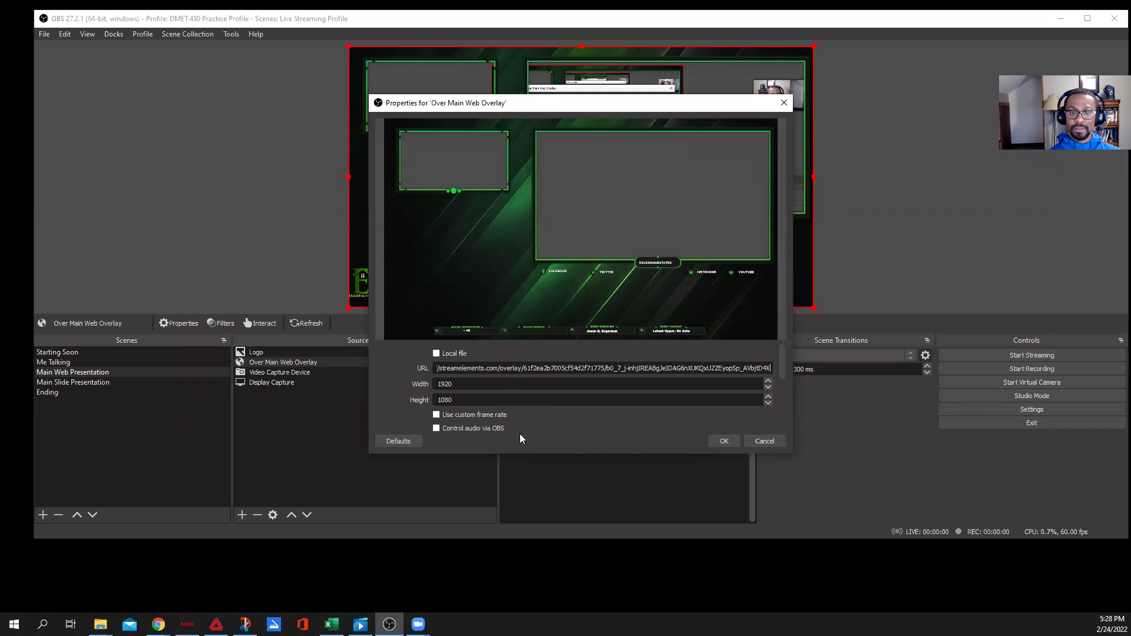
Set the Over Main Web Overlay source to shut down when not visible and apply its properties
scroll(524, 422, down, 5)
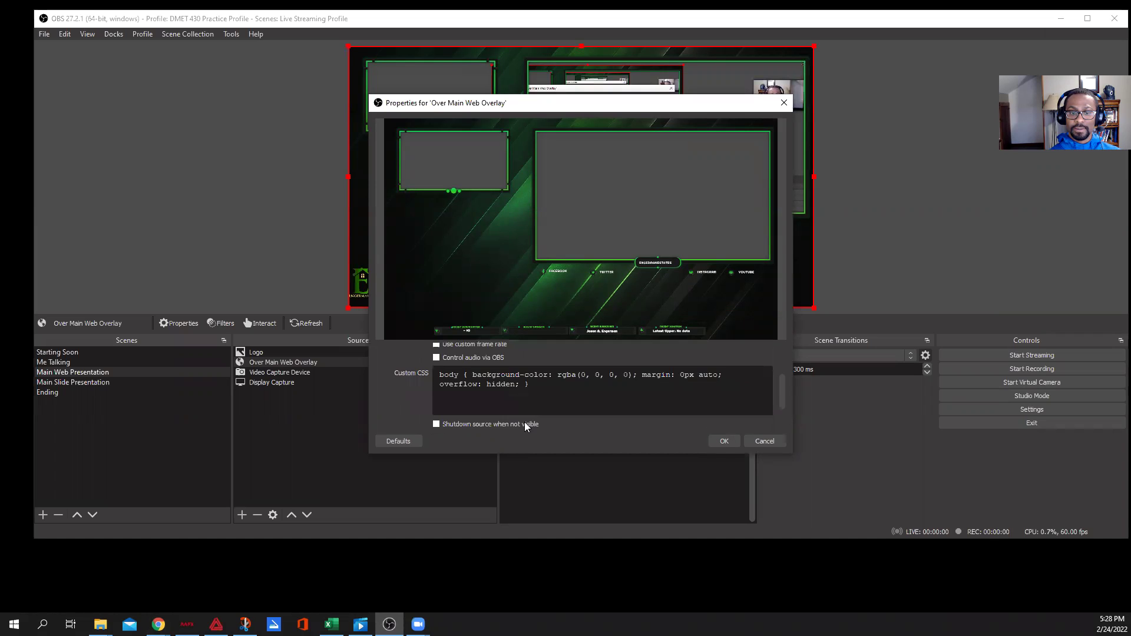
scroll(523, 428, down, 1)
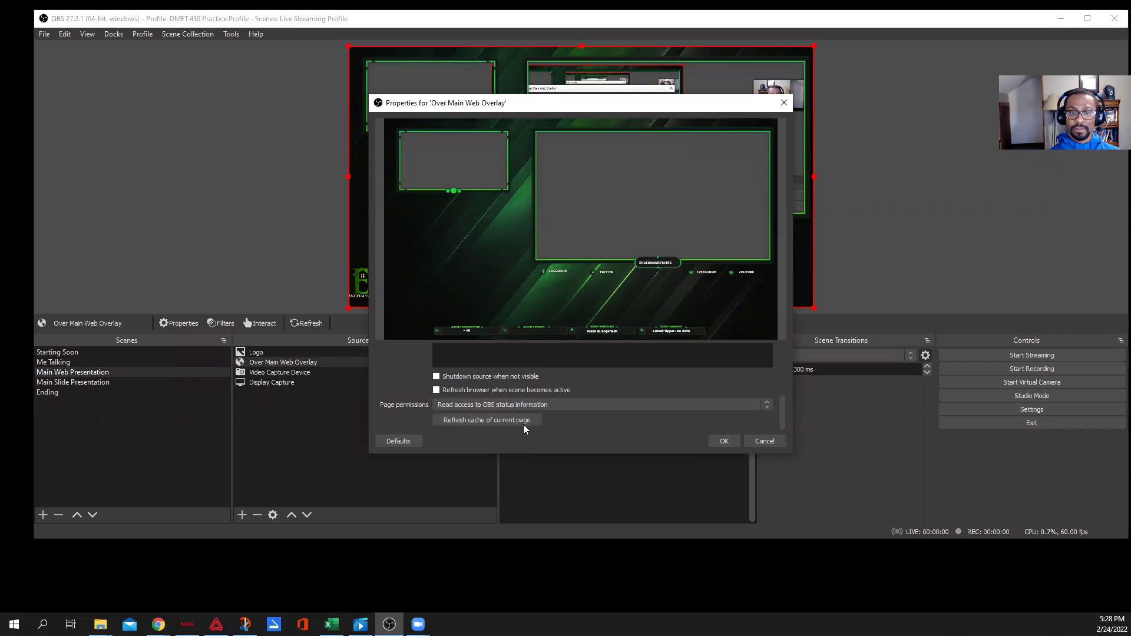
click(436, 377)
click(716, 443)
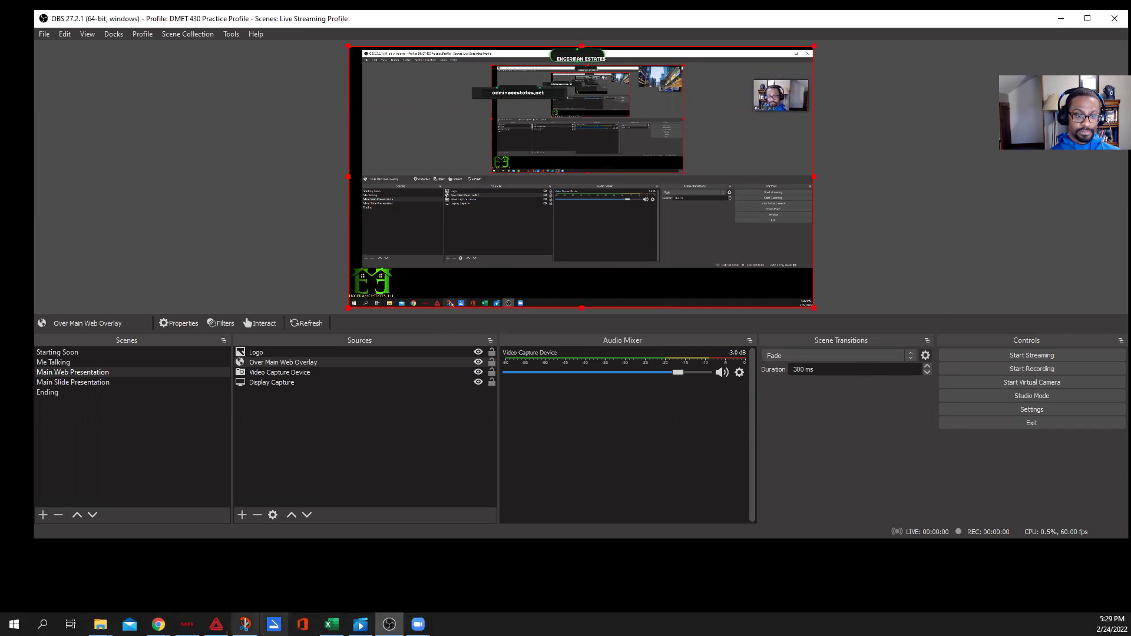
Switch to StreamElements, select the Engerman Estates text widget in the Main Presentation overlay and save the overlay
mouse_move(158, 626)
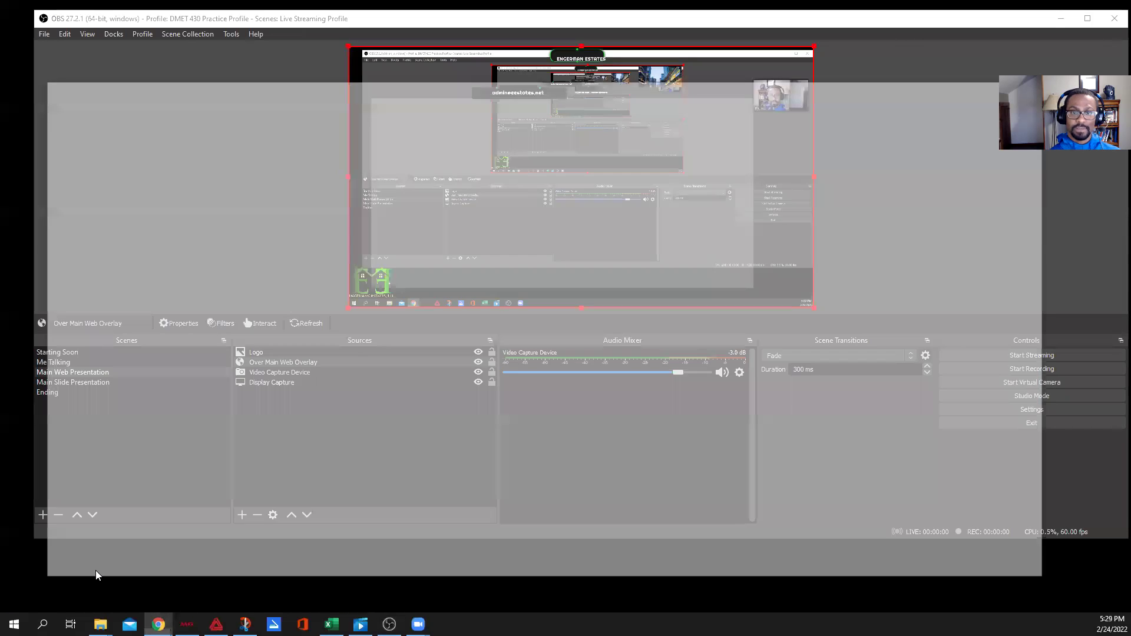
click(96, 571)
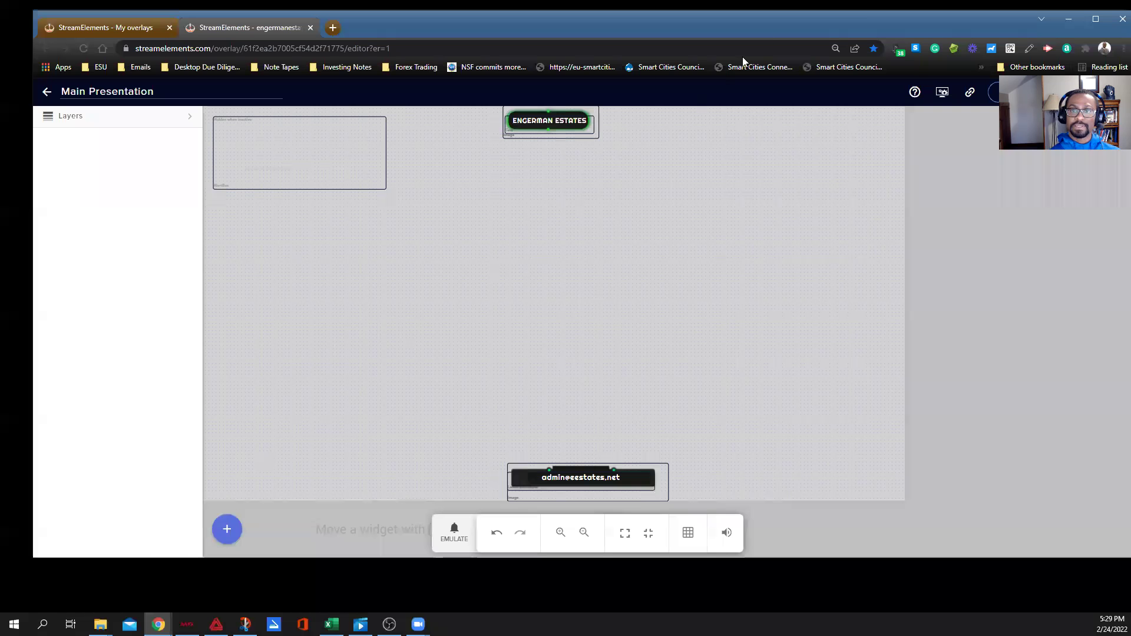
click(575, 119)
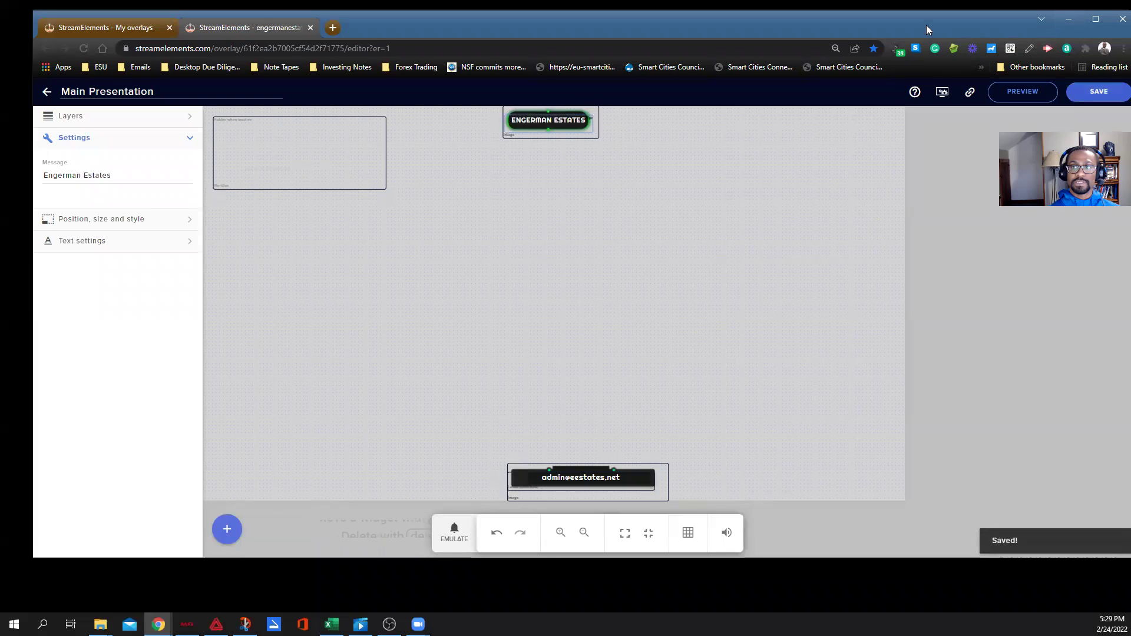
Switch to OBS and place the Over Main Web Overlay source directly beneath Logo in the Main Slide Presentation scene
key(alt+Tab)
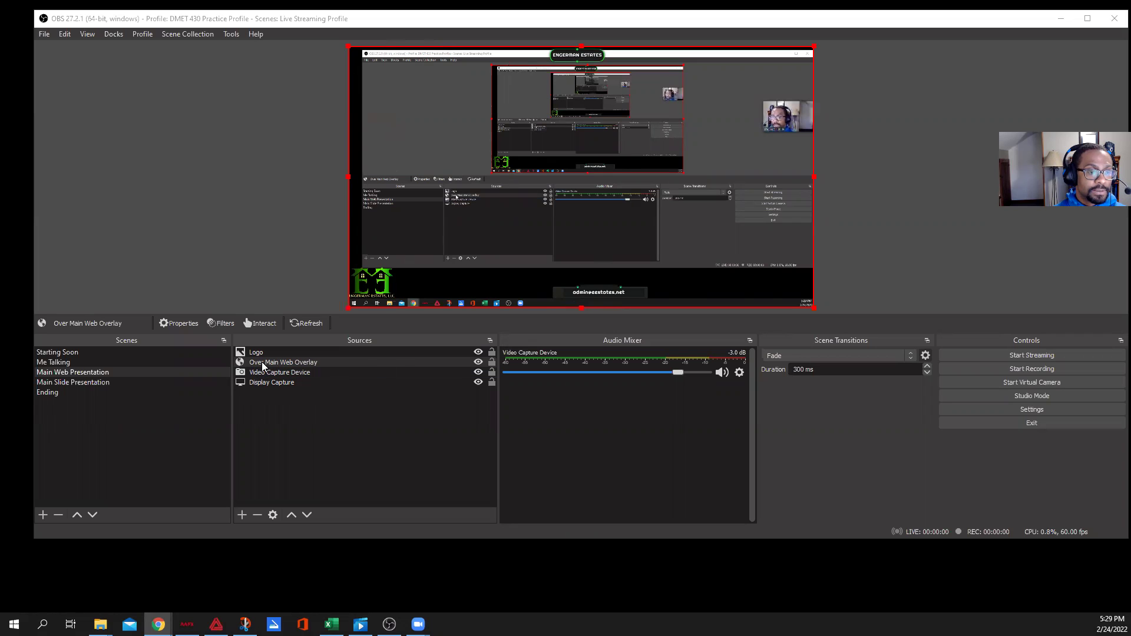
click(101, 383)
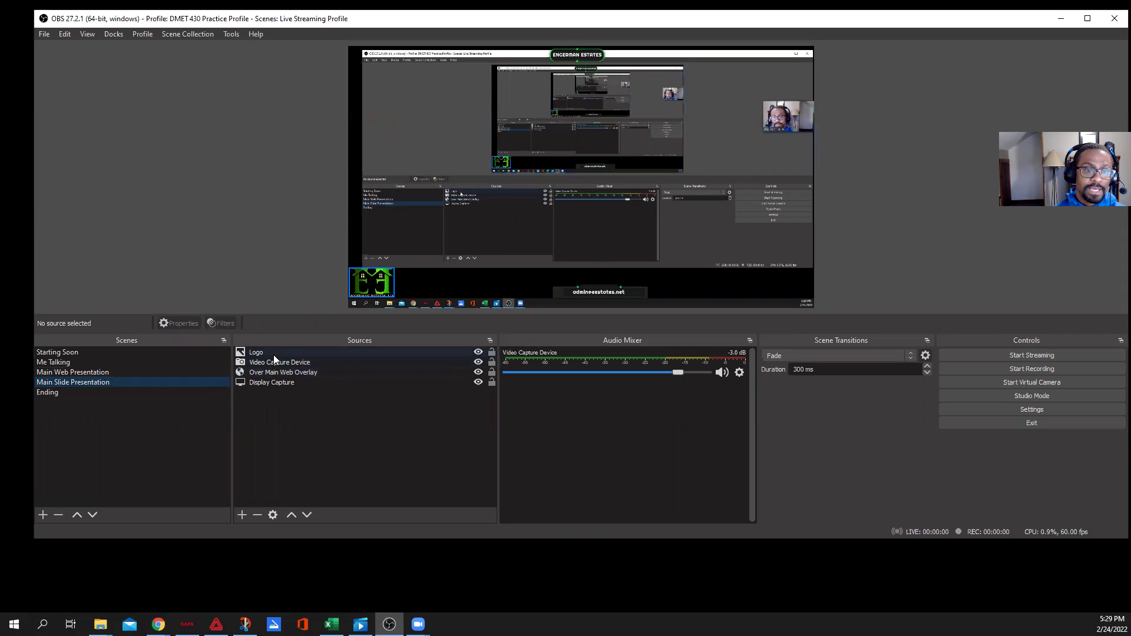
drag(269, 374, 270, 364)
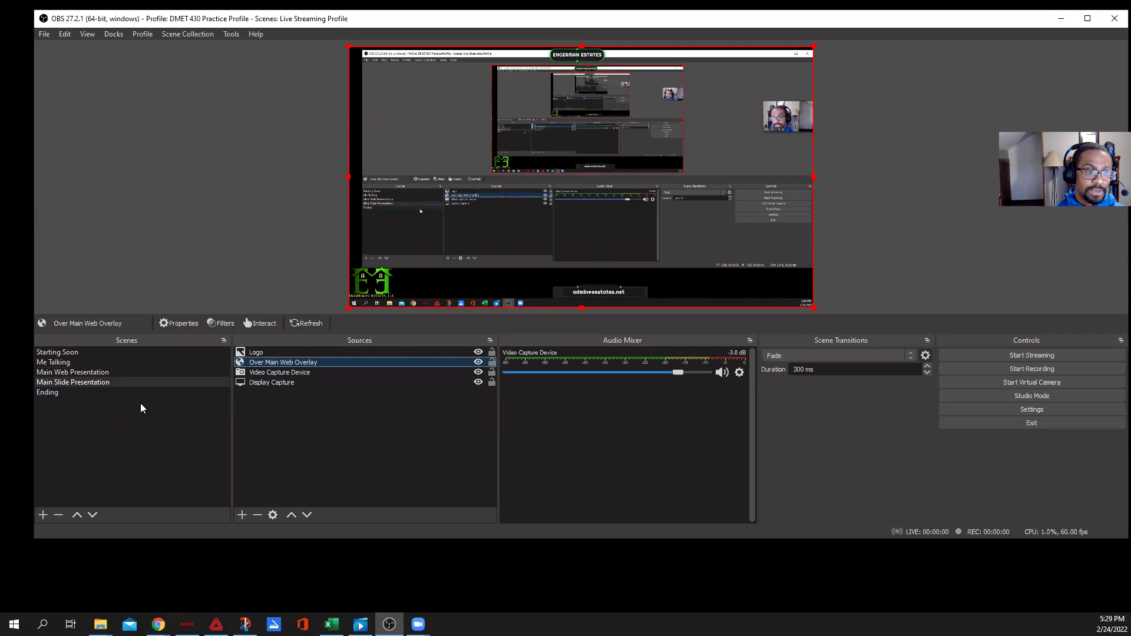
Return to the Main Web Presentation scene and review its source order with the Logo source selected
click(48, 373)
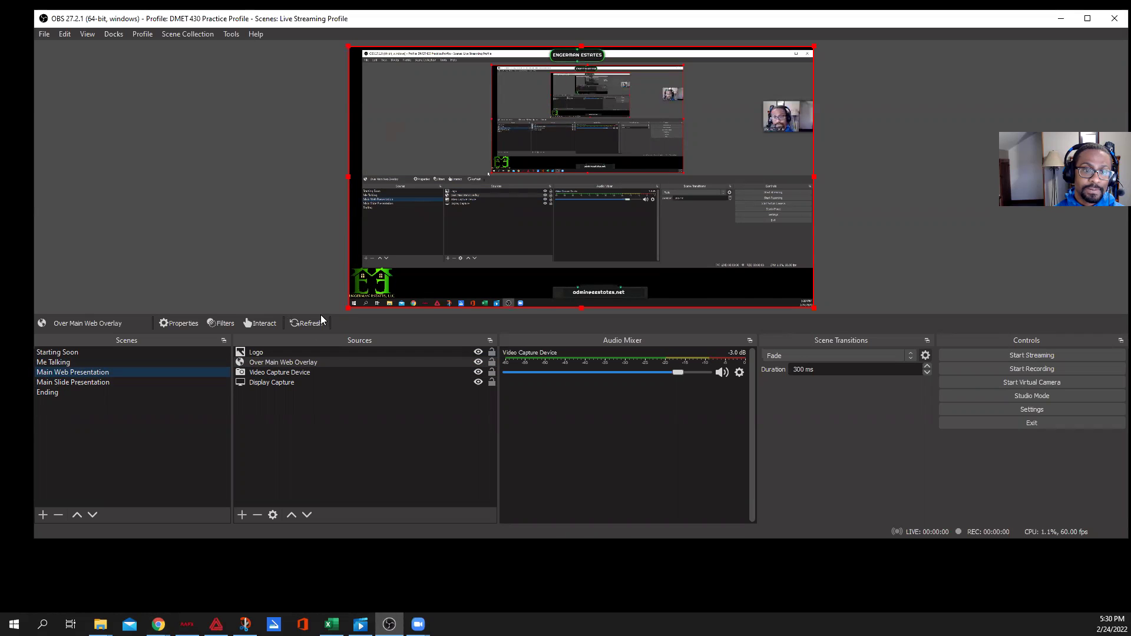
click(259, 352)
drag(248, 386, 267, 353)
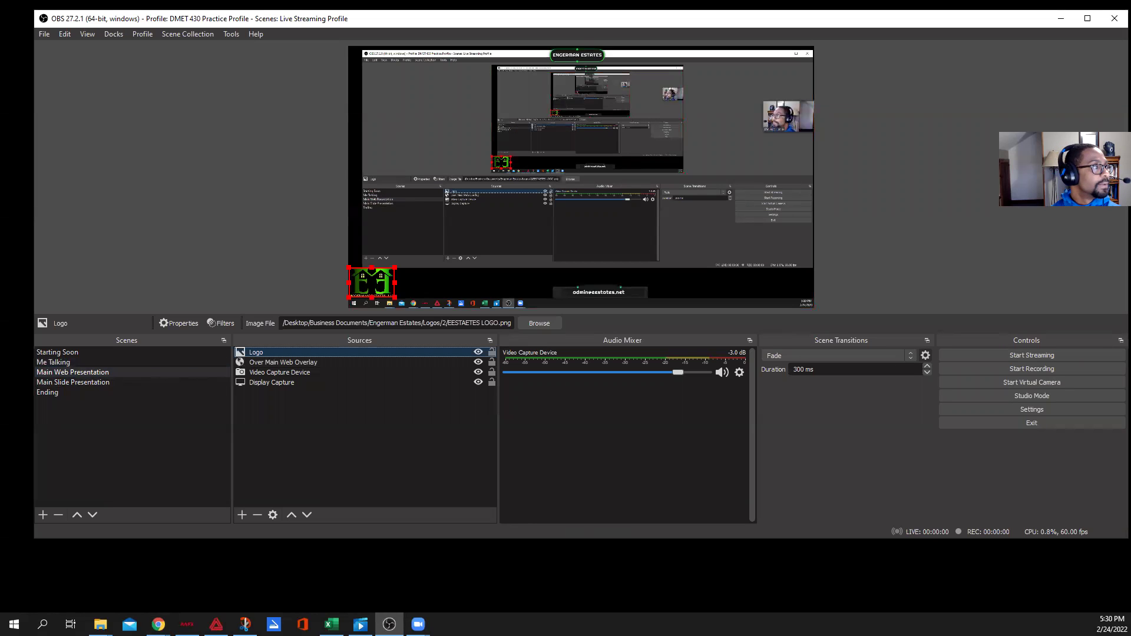
Switch to StreamElements, examine the layer list of the Main Presentation overlay and return to OBS
key(alt+Tab)
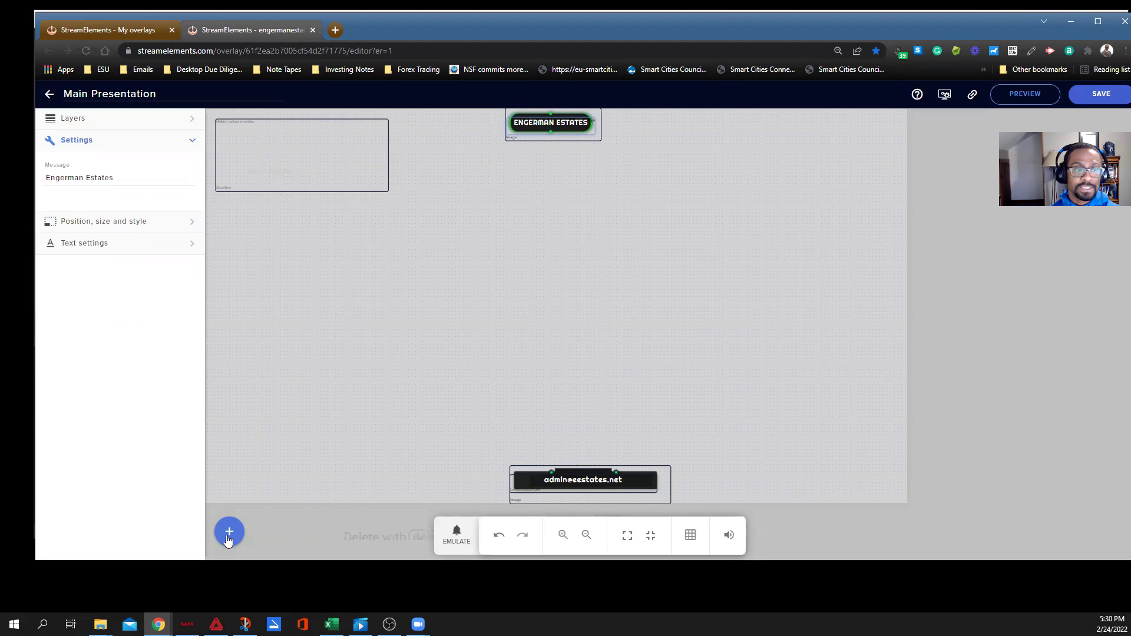
click(94, 121)
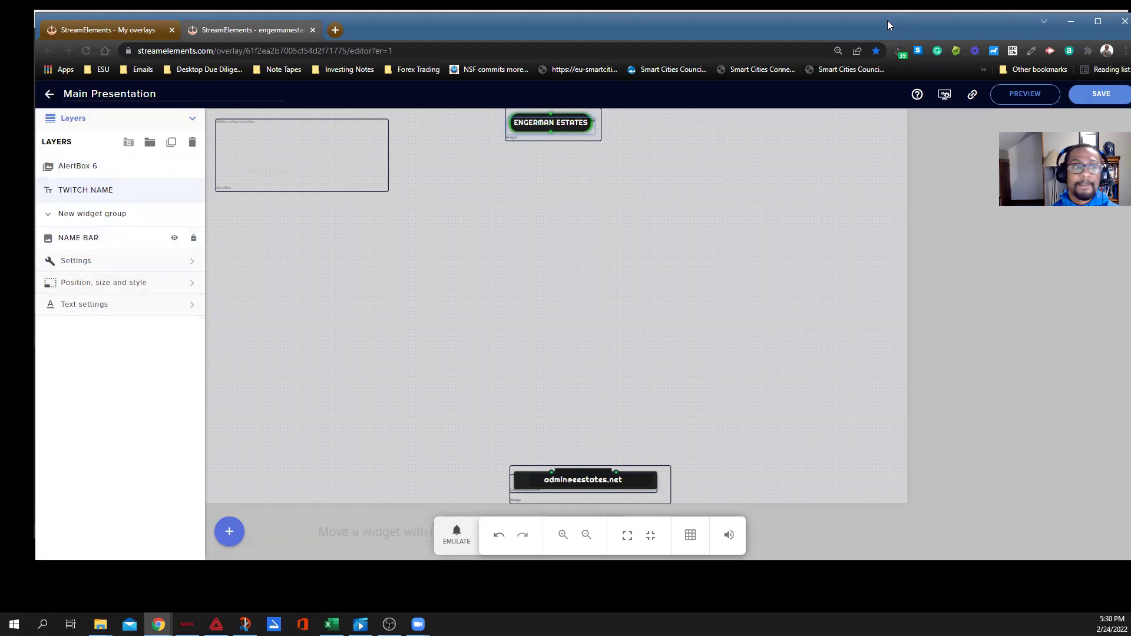
key(alt+Tab)
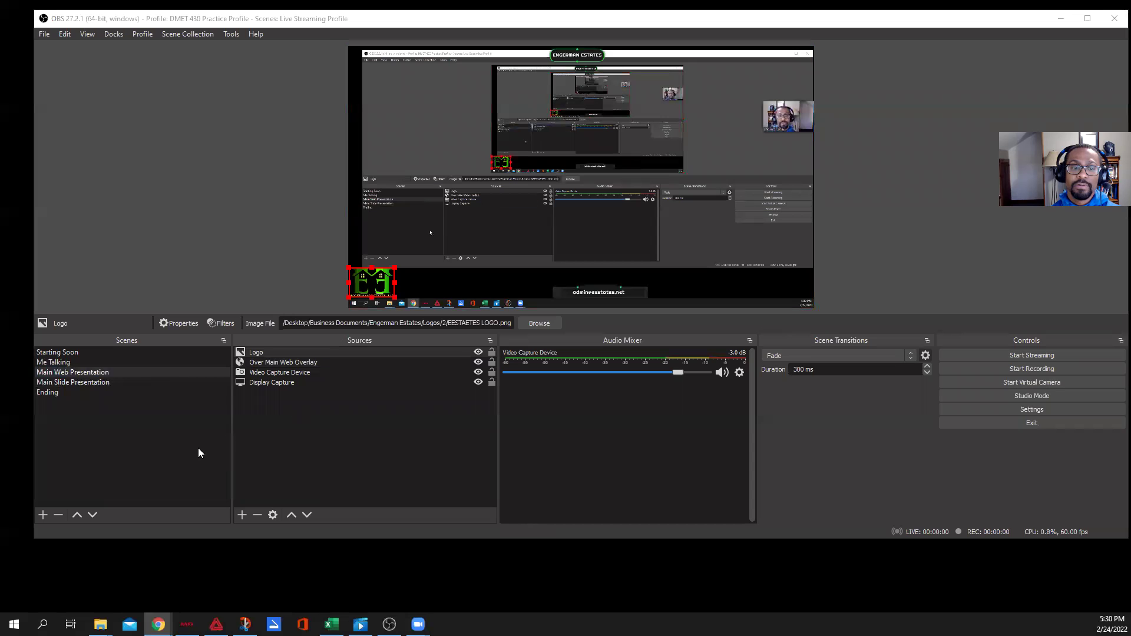